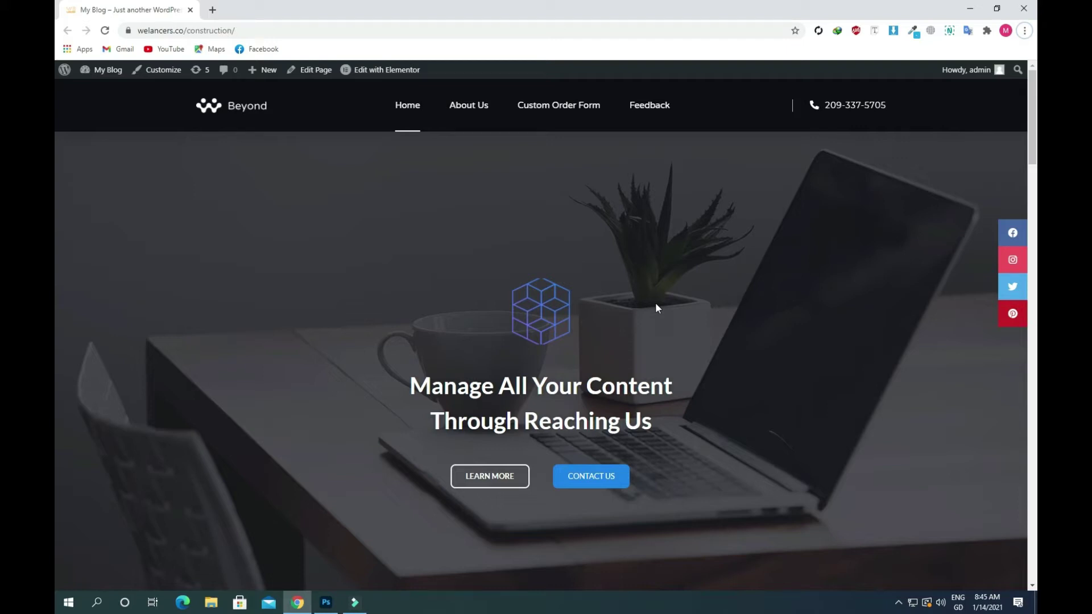
Visit the site's Feedback page, then return to the WordPress admin Dashboard.
left_click(655, 119)
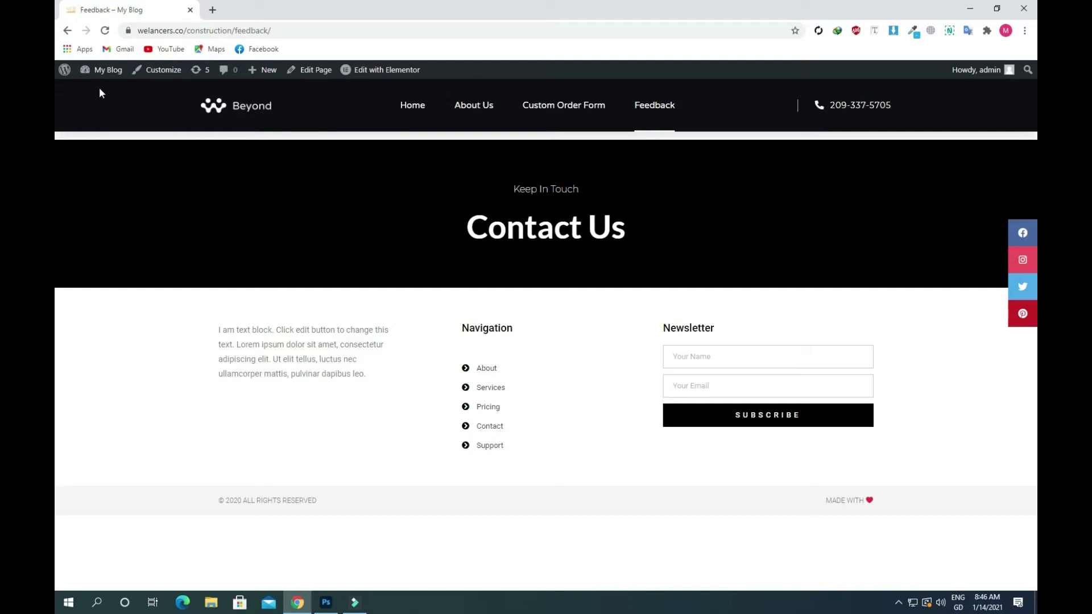
mouse_move(102, 69)
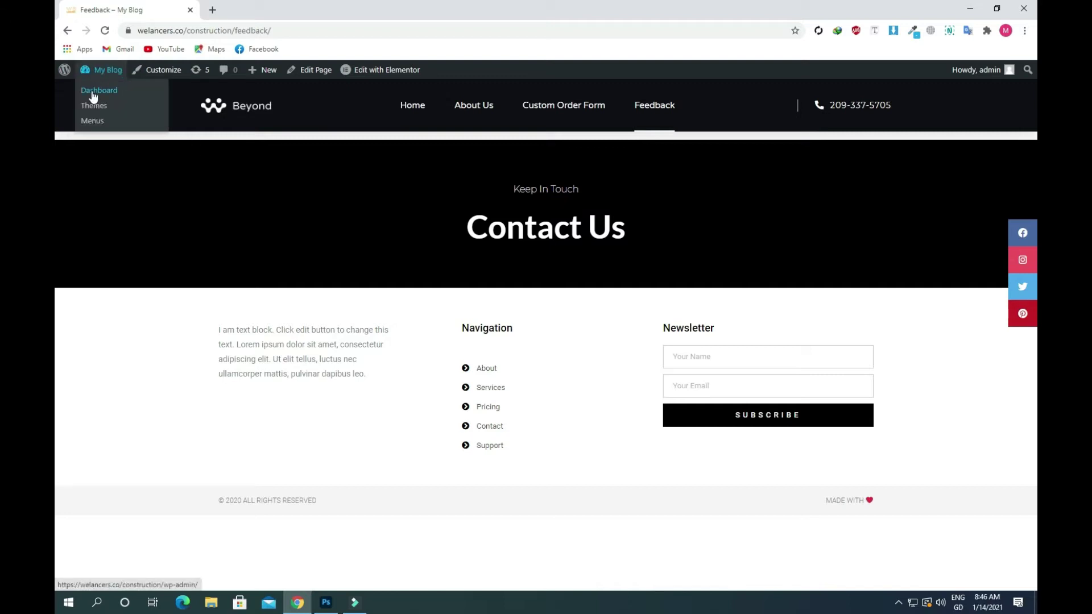
left_click(93, 95)
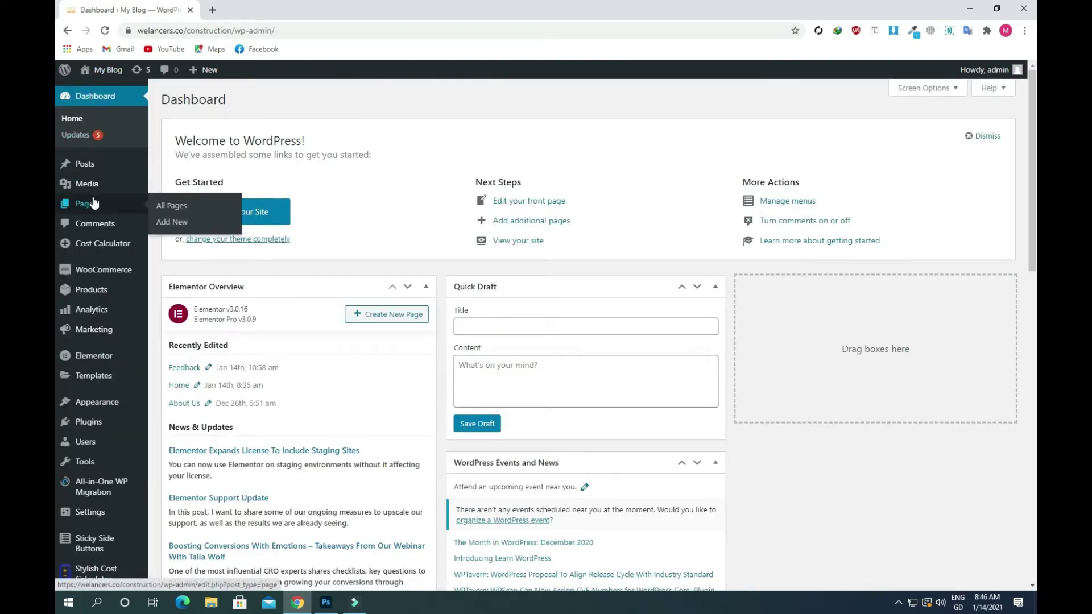
Search plugins for 'wpforms', then install and activate Contact Form by WPForms.
left_click(86, 431)
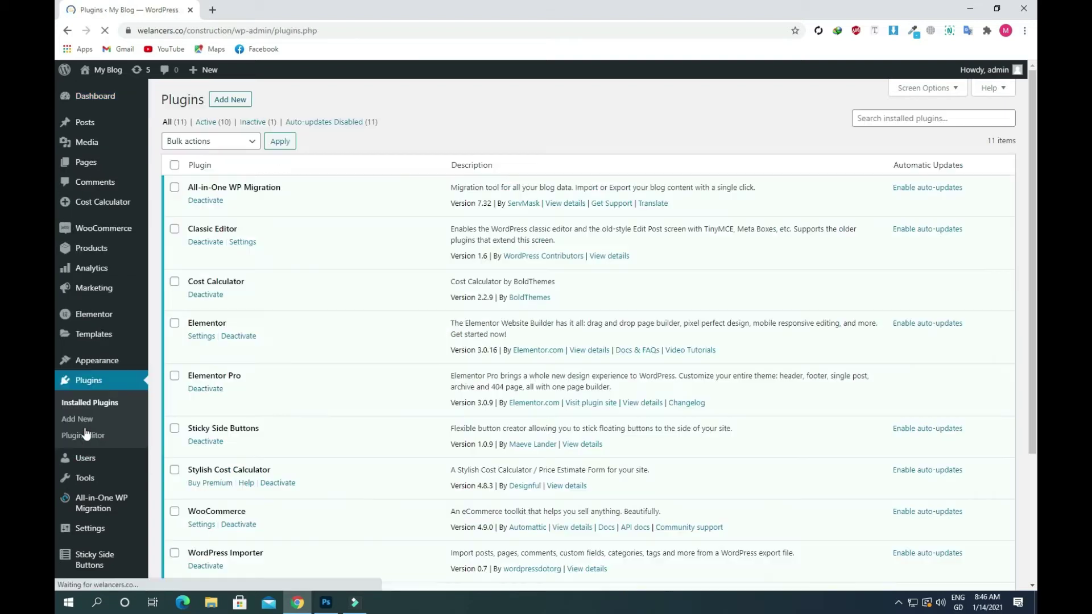
left_click(225, 105)
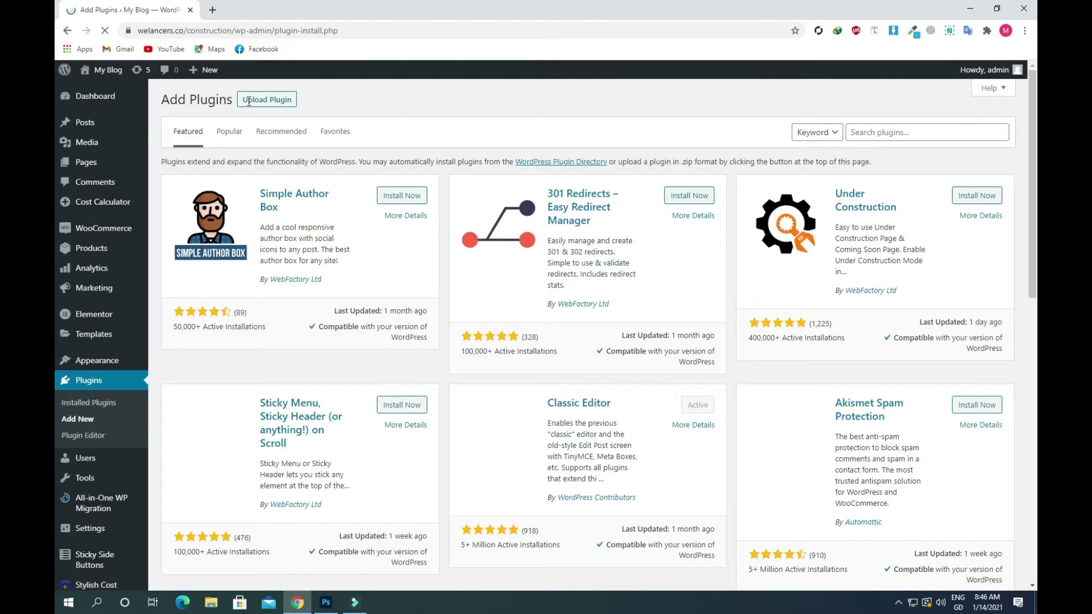
left_click(878, 132)
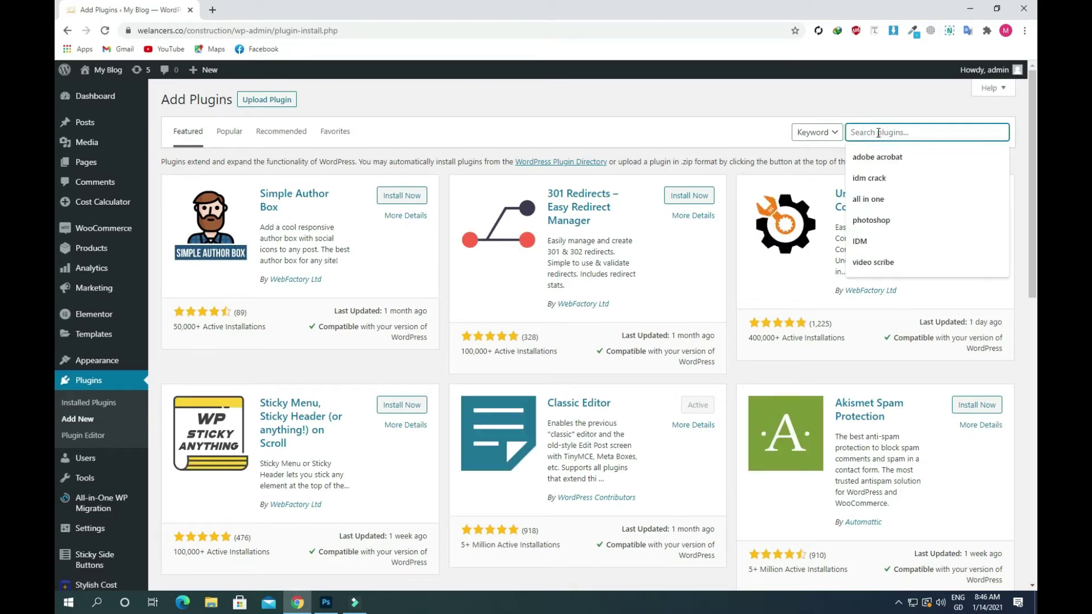
type("wpfo")
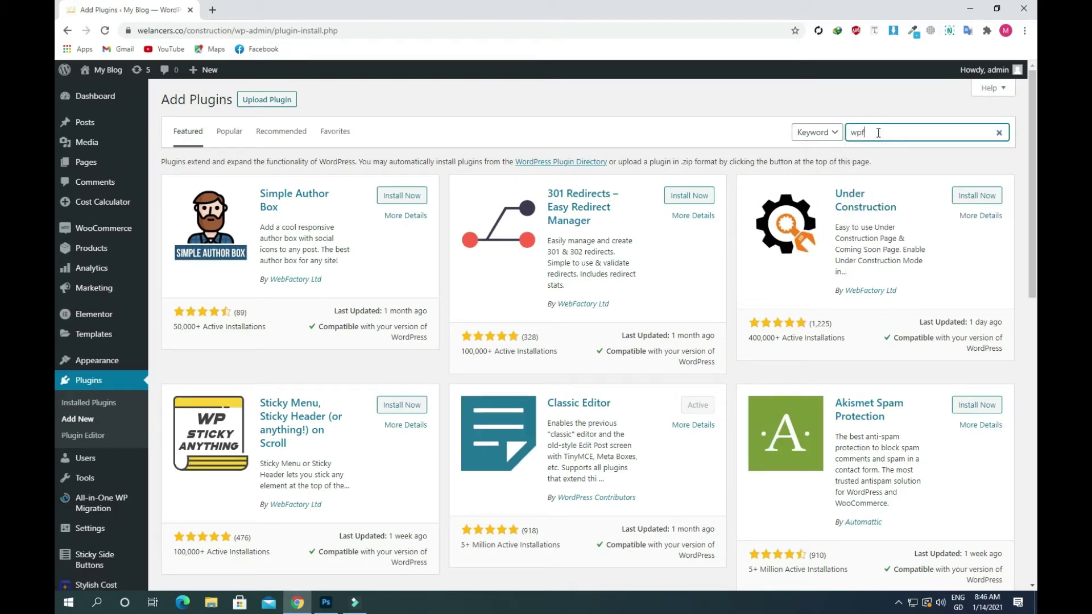
type("rms")
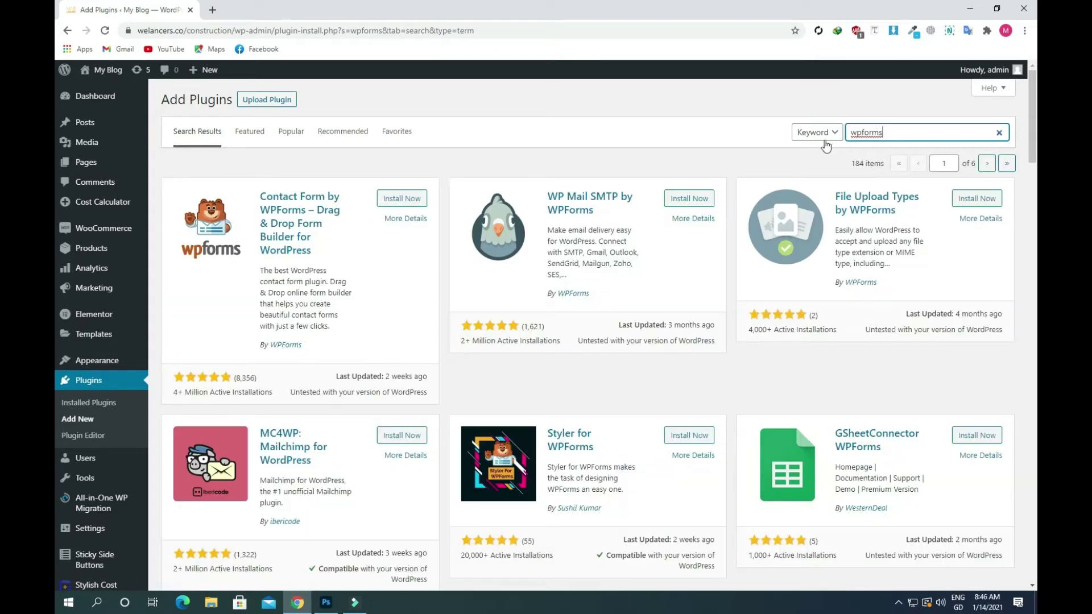
left_click(396, 200)
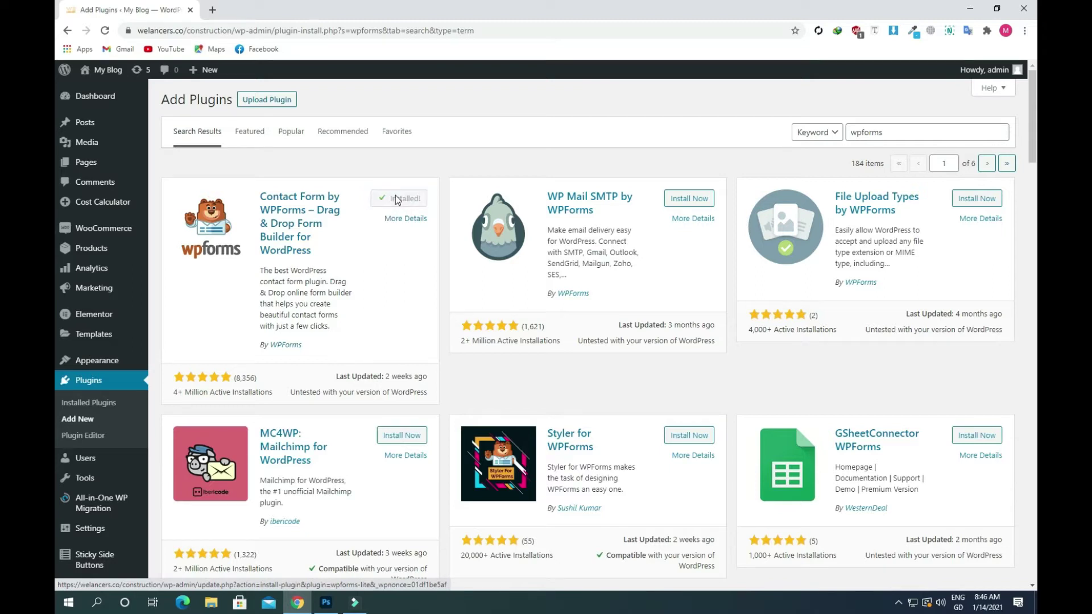
left_click(396, 200)
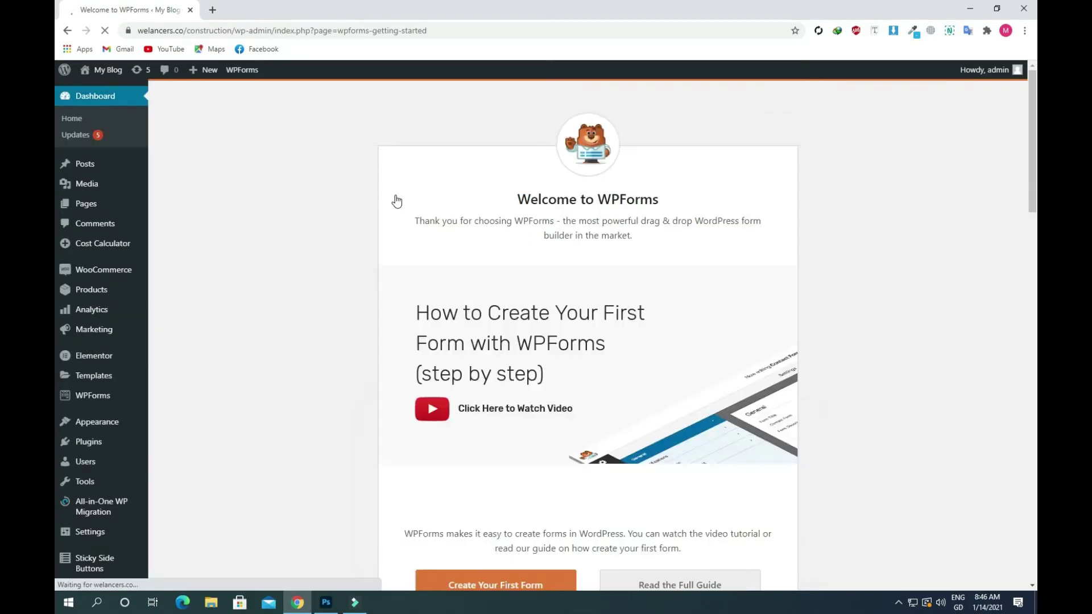
From the WPForms welcome page, create your first form and browse the Setup templates.
scroll(497, 170, "down", 3)
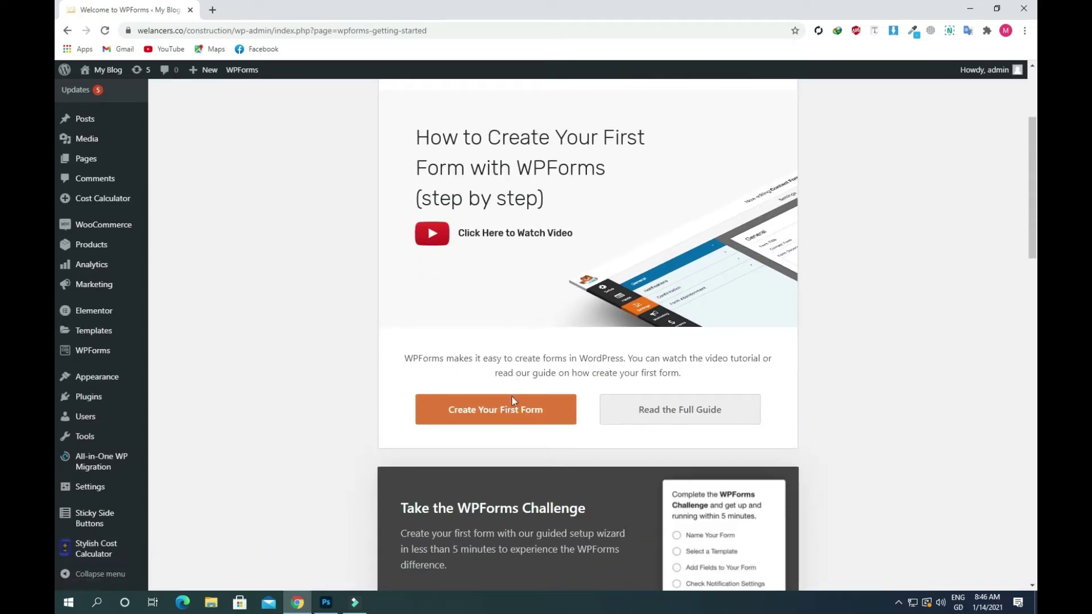
left_click(512, 415)
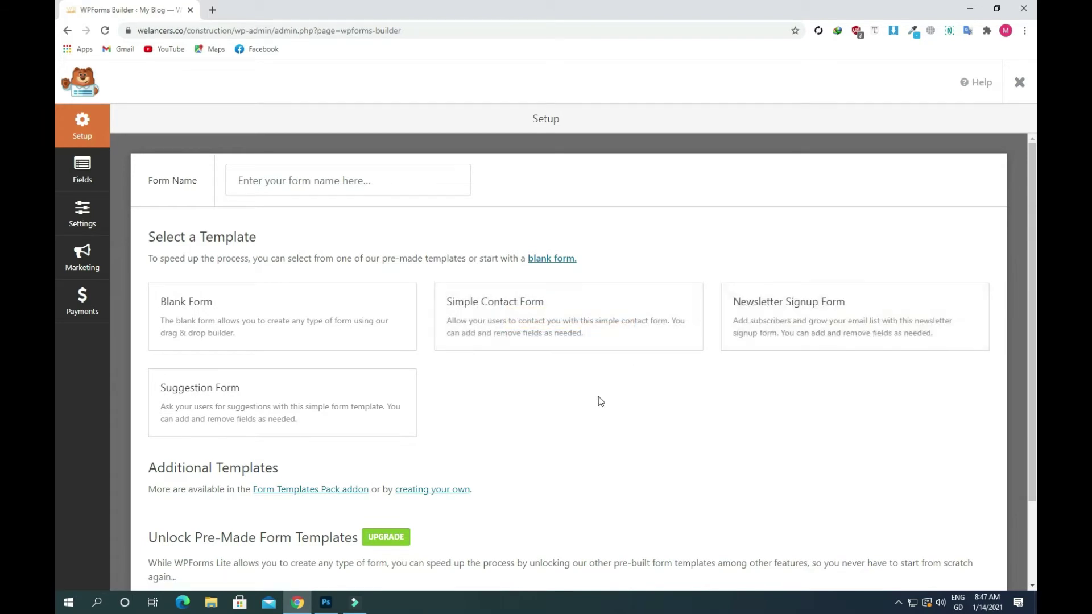
scroll(530, 412, "down", 2)
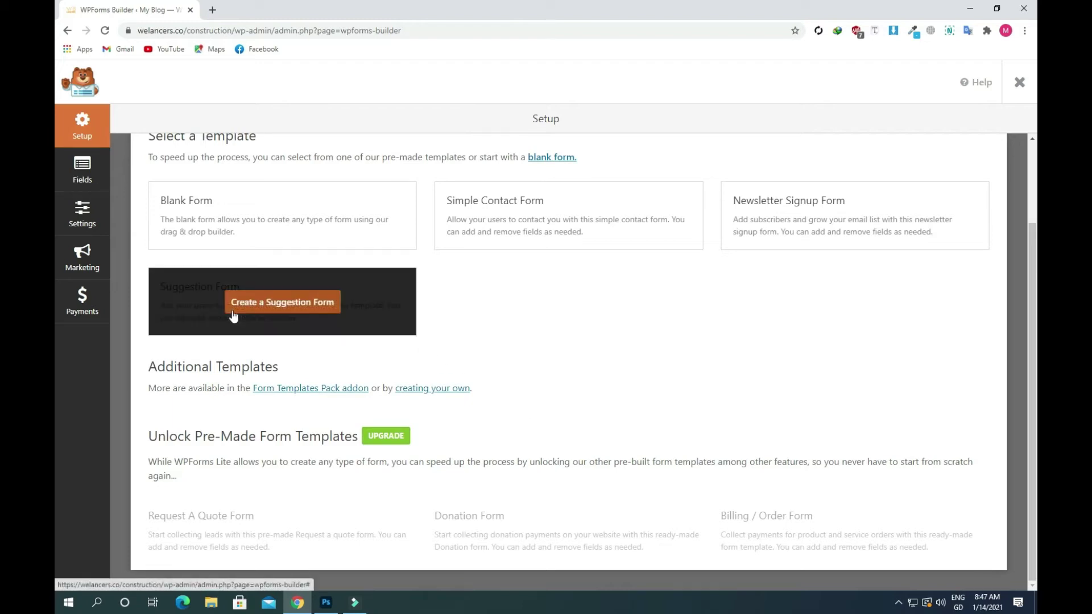
Create a new form from the Suggestion Form template.
left_click(246, 307)
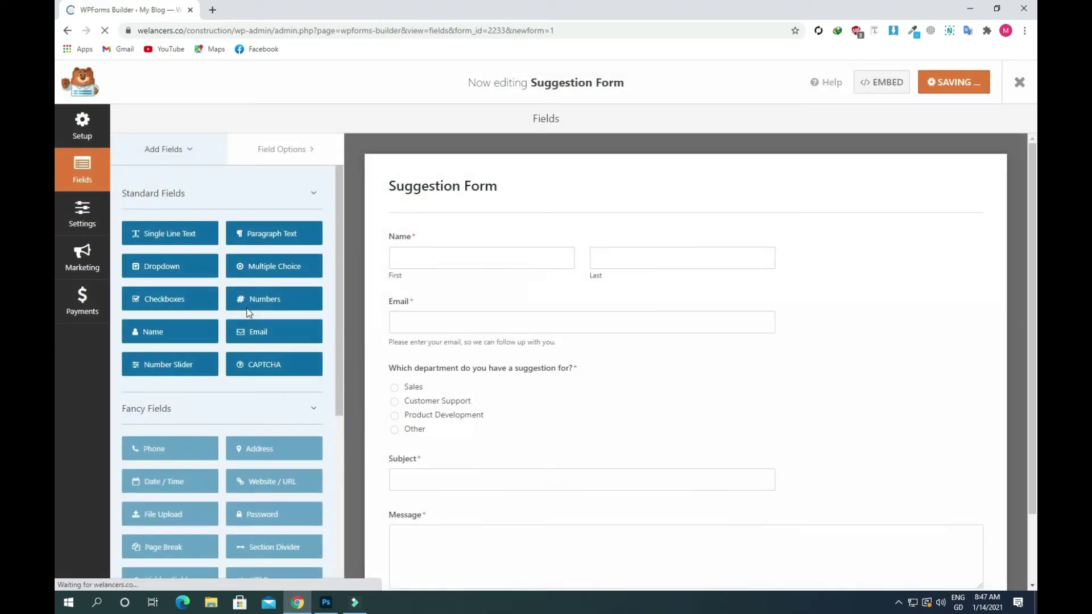
scroll(635, 317, "down", 2)
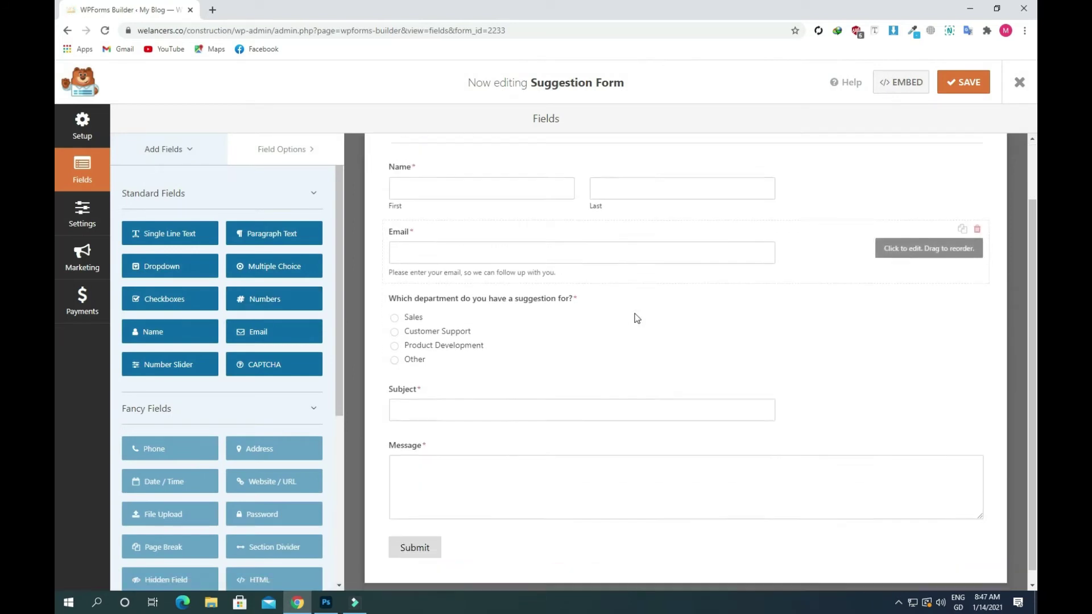
scroll(637, 318, "up", 2)
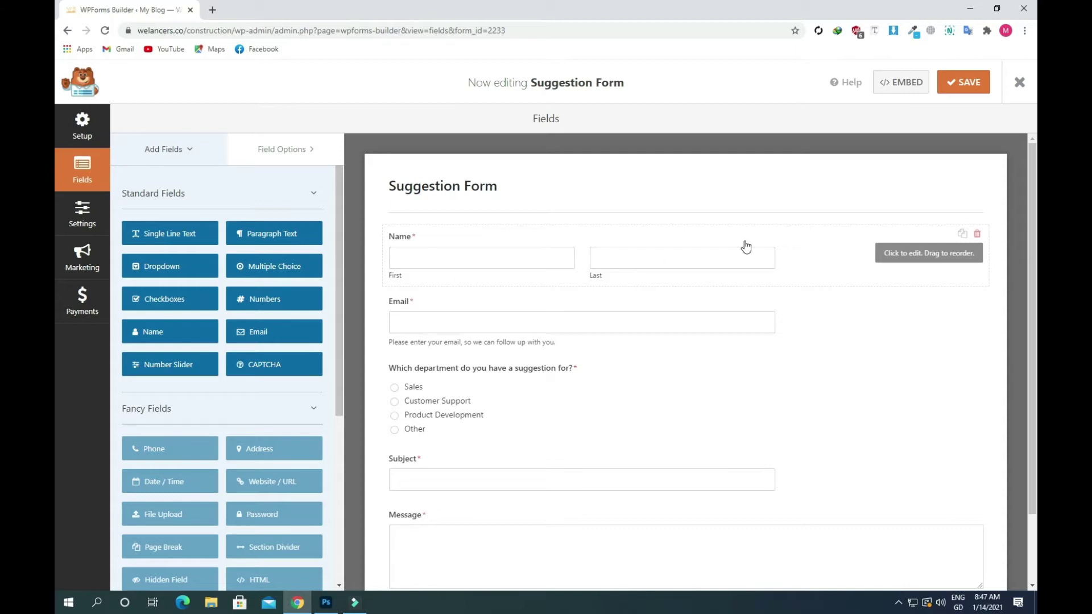
Try the Name field's Simple and First Middle Last formats, leaving it on First Last.
left_click(793, 242)
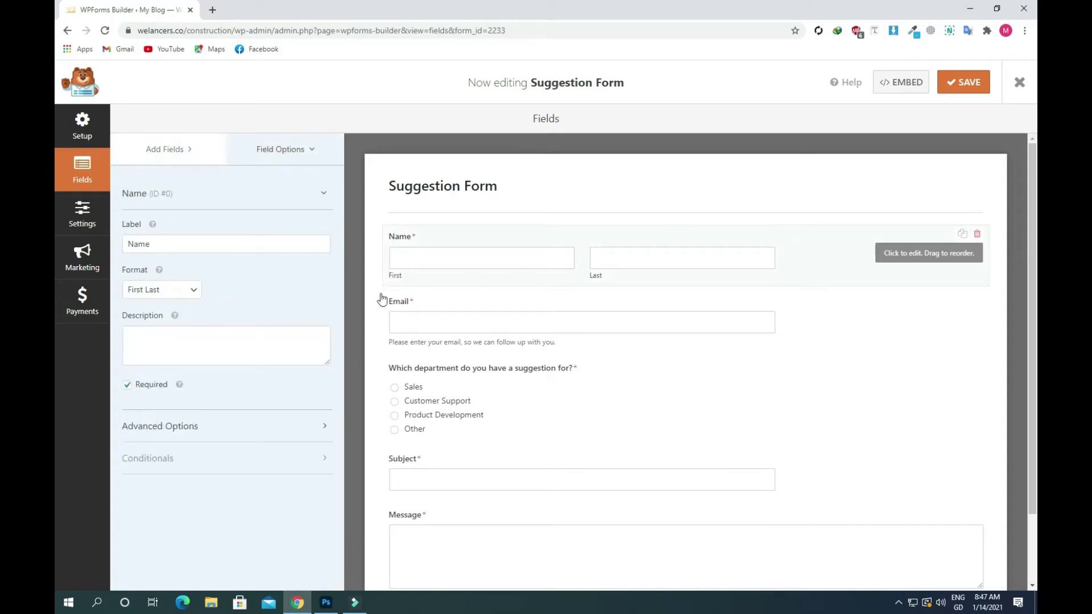
left_click(181, 293)
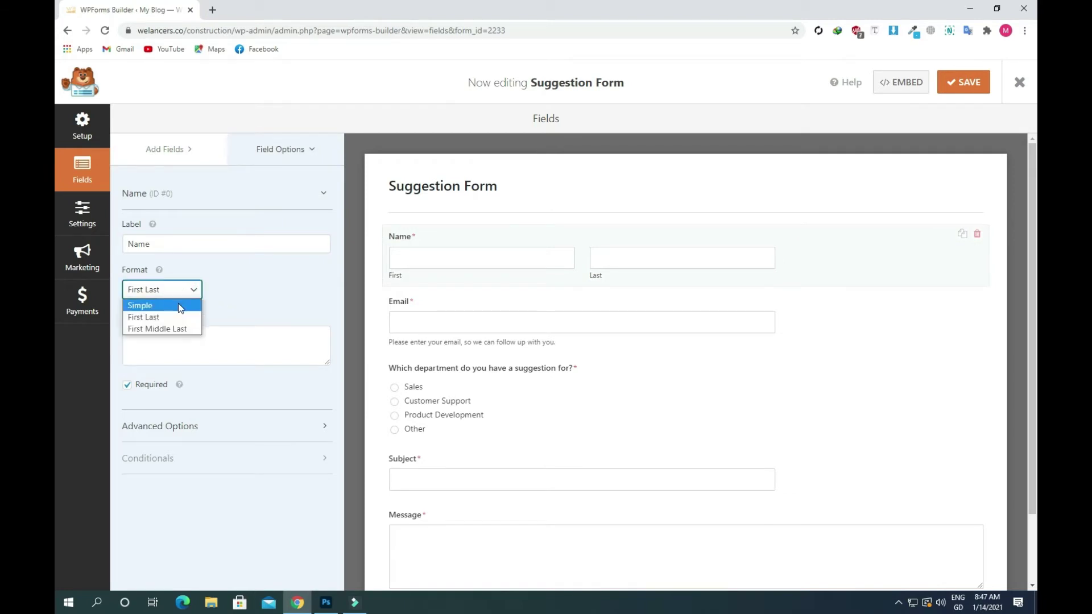
left_click(179, 305)
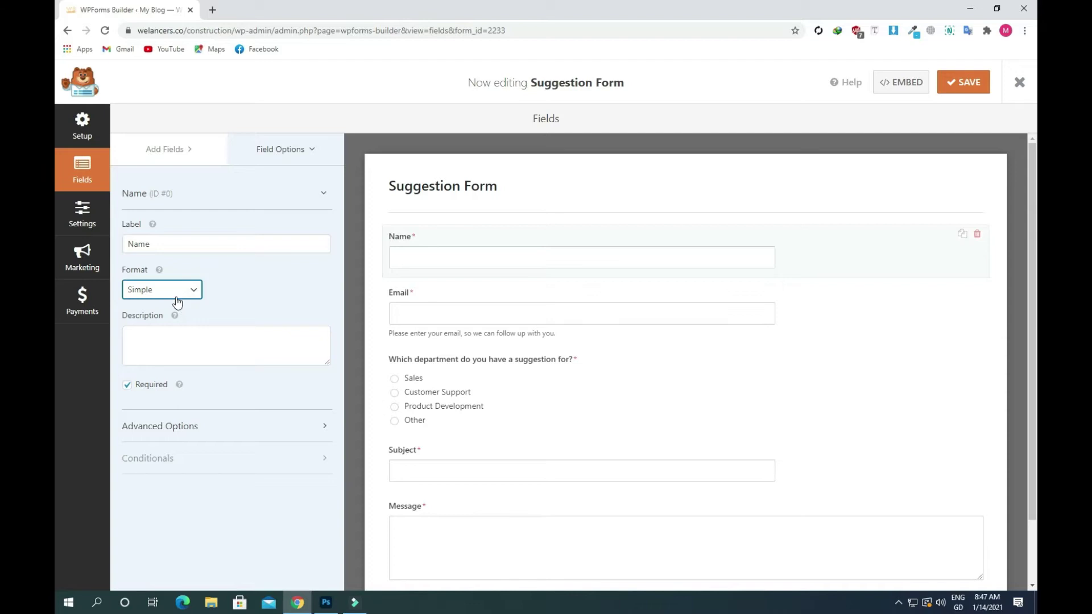
left_click(177, 296)
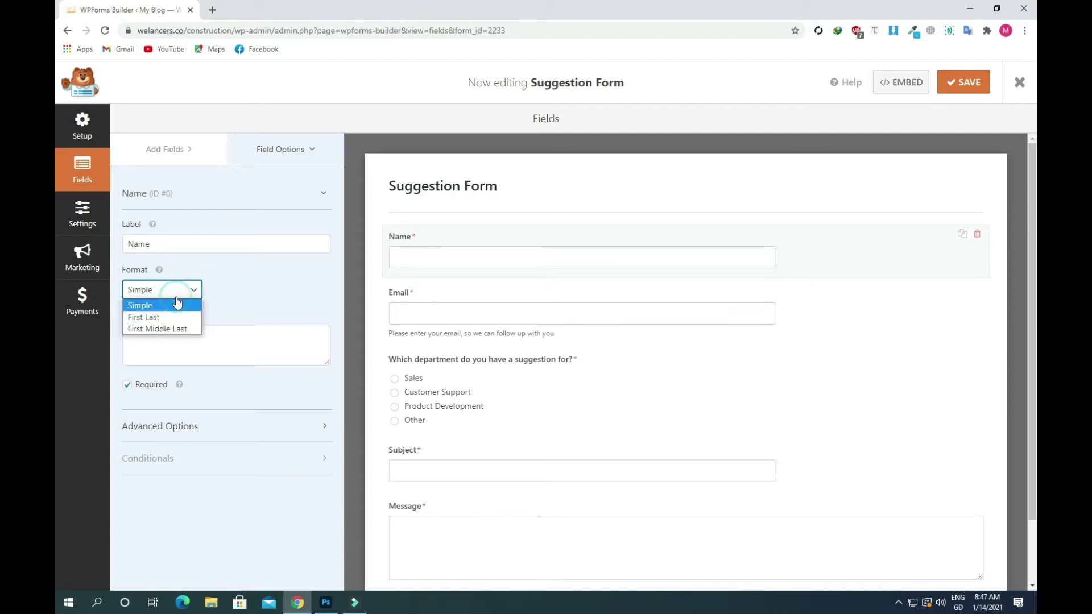
left_click(170, 328)
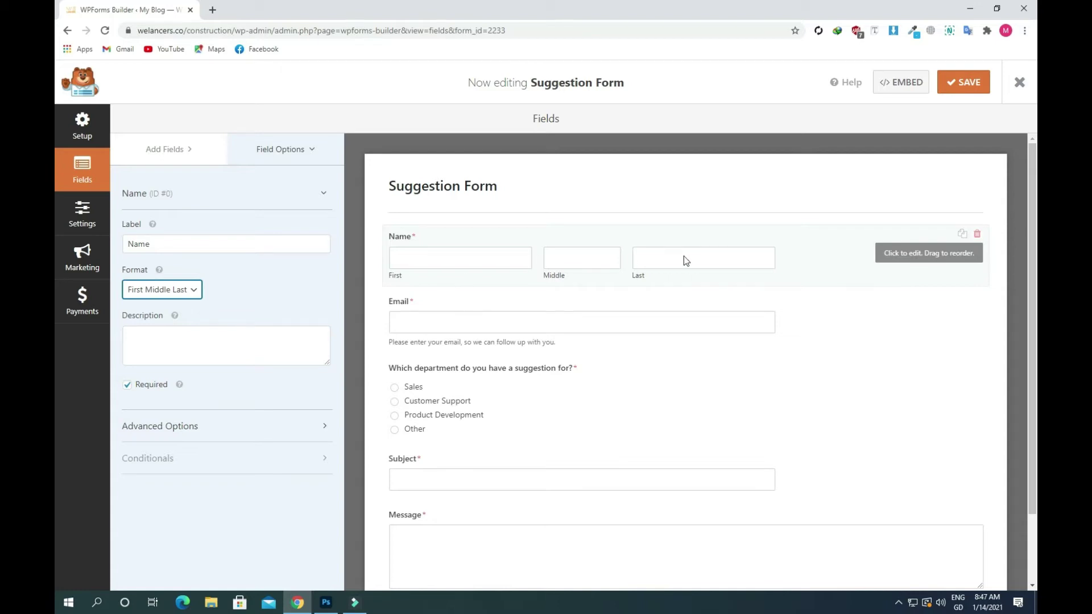
left_click(191, 289)
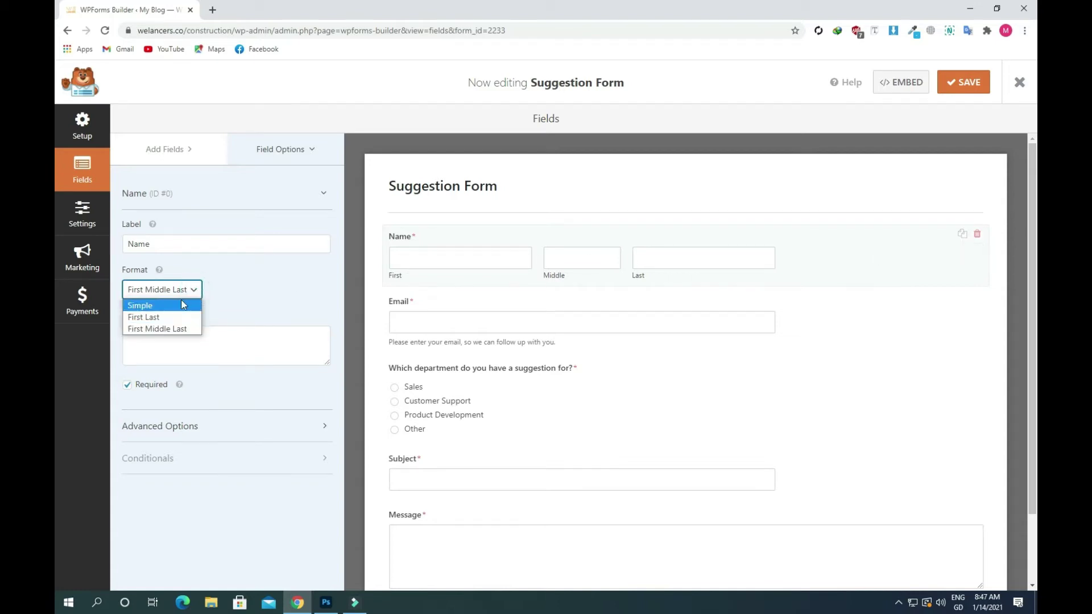
left_click(183, 305)
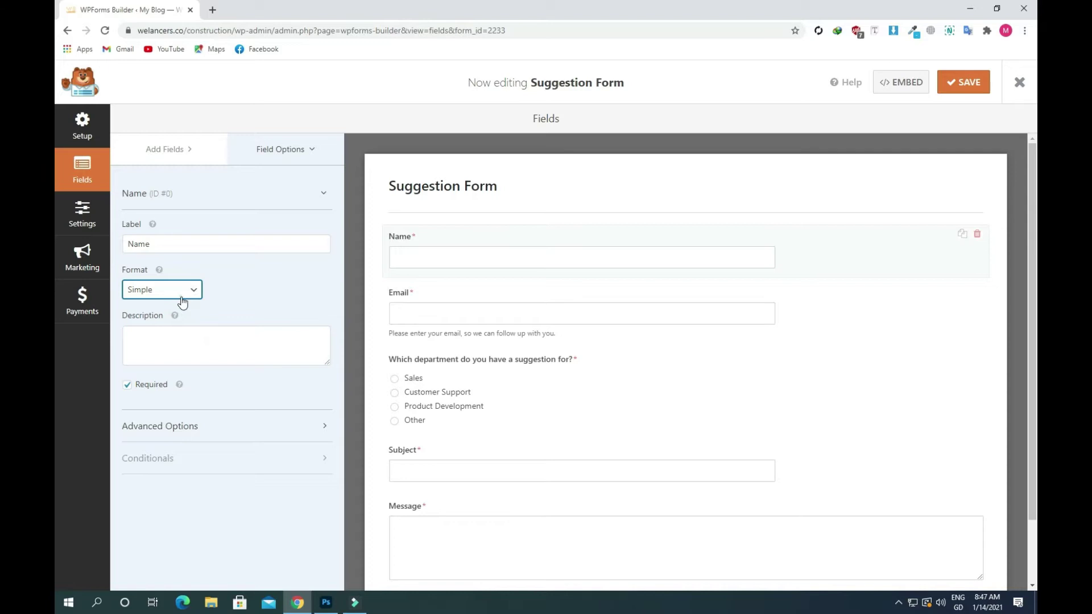
left_click(180, 291)
left_click(174, 313)
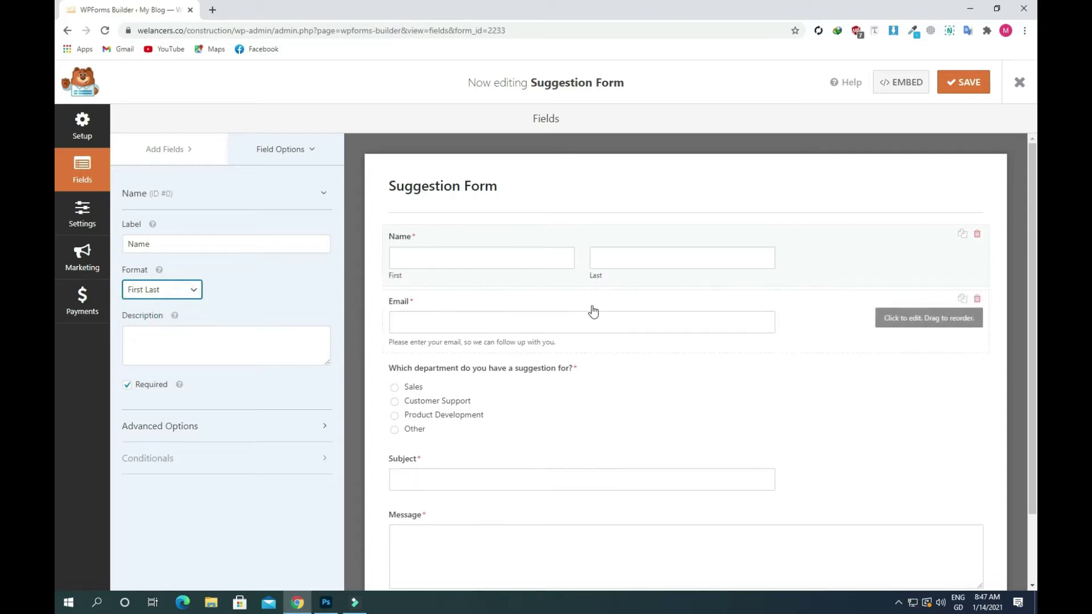
scroll(681, 256, "down", 1)
left_click(683, 258)
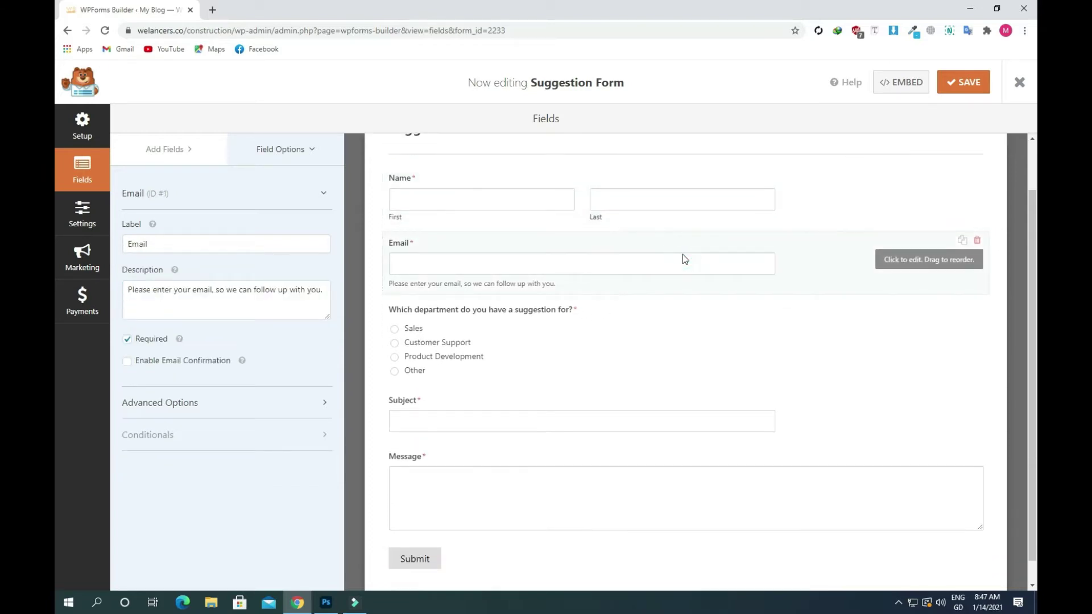
Leave Email confirmation disabled after toggling it, and select the department choices field.
left_click(247, 402)
scroll(249, 392, "down", 1)
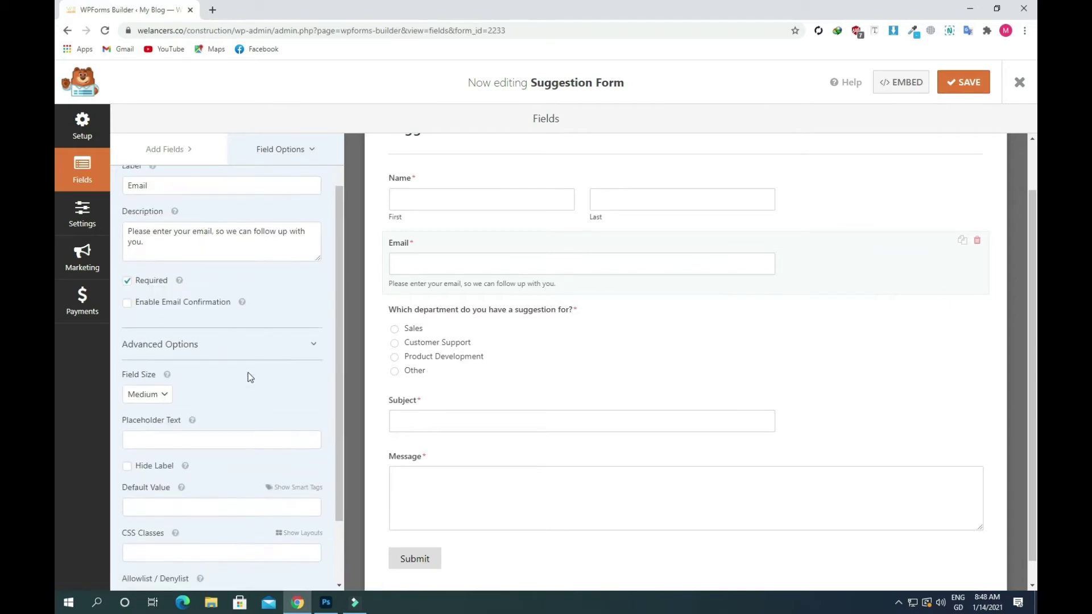
left_click(127, 303)
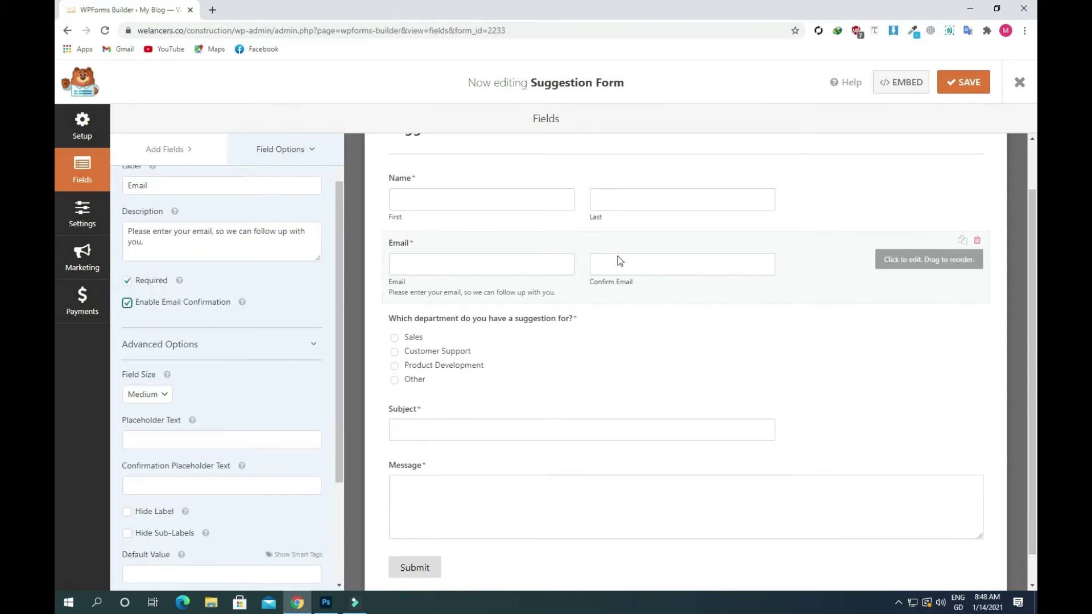
left_click(126, 303)
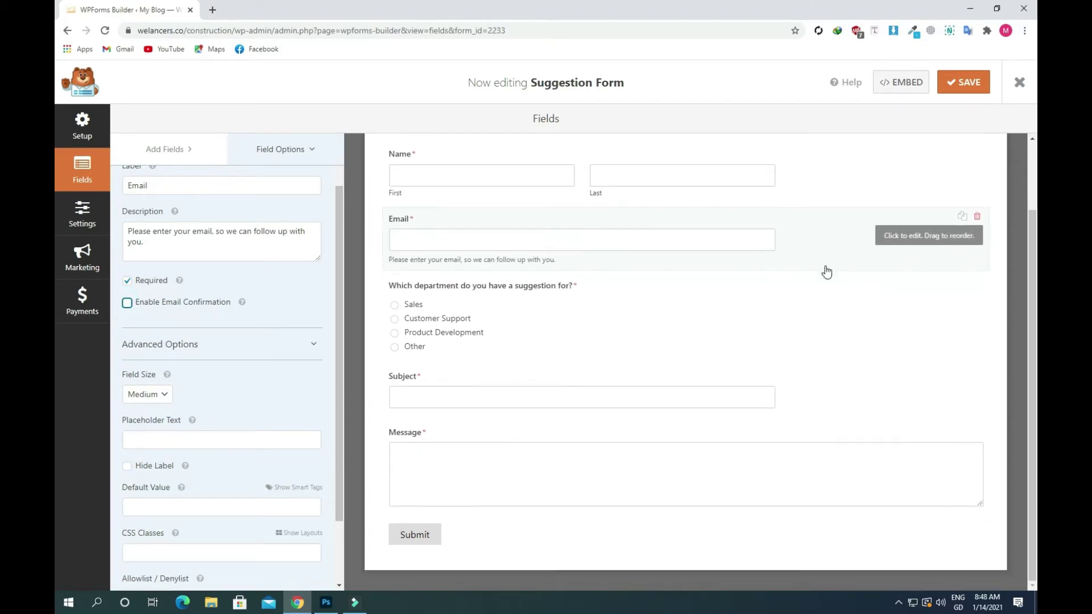
left_click(673, 334)
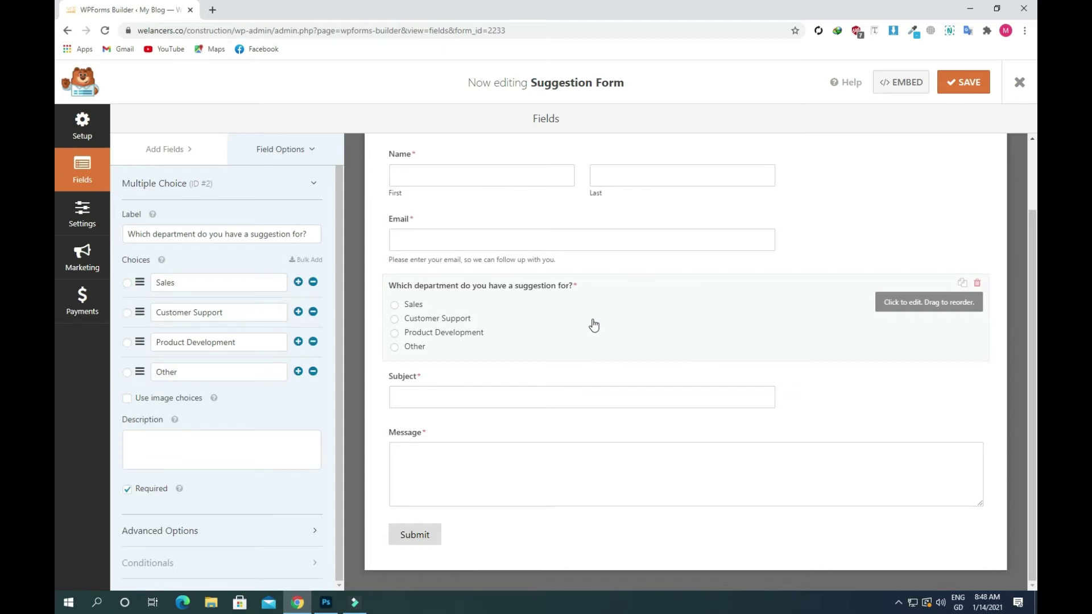
left_click(298, 282)
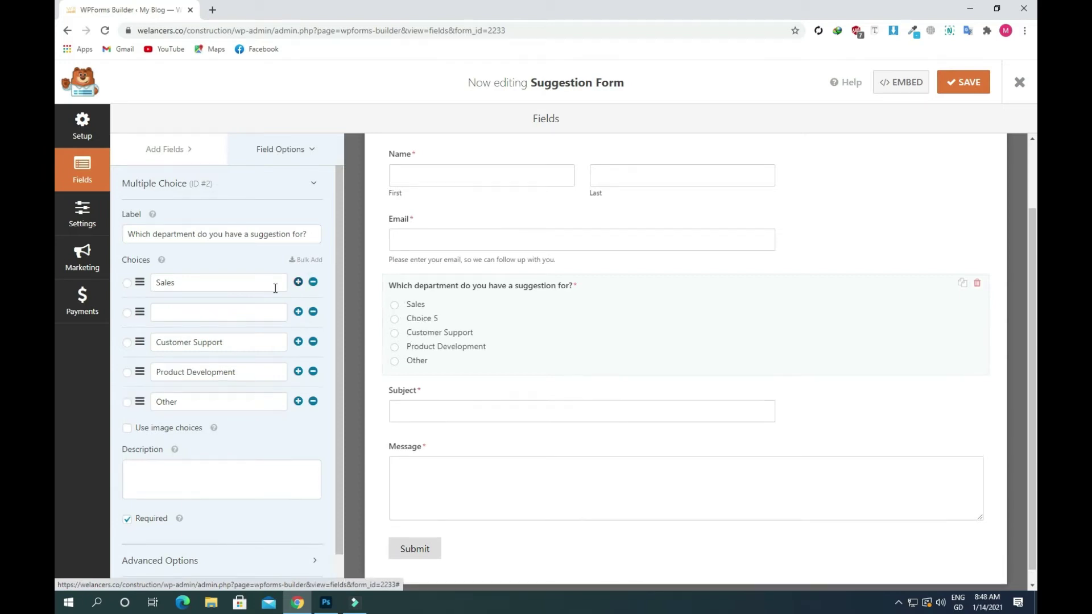
left_click(214, 317)
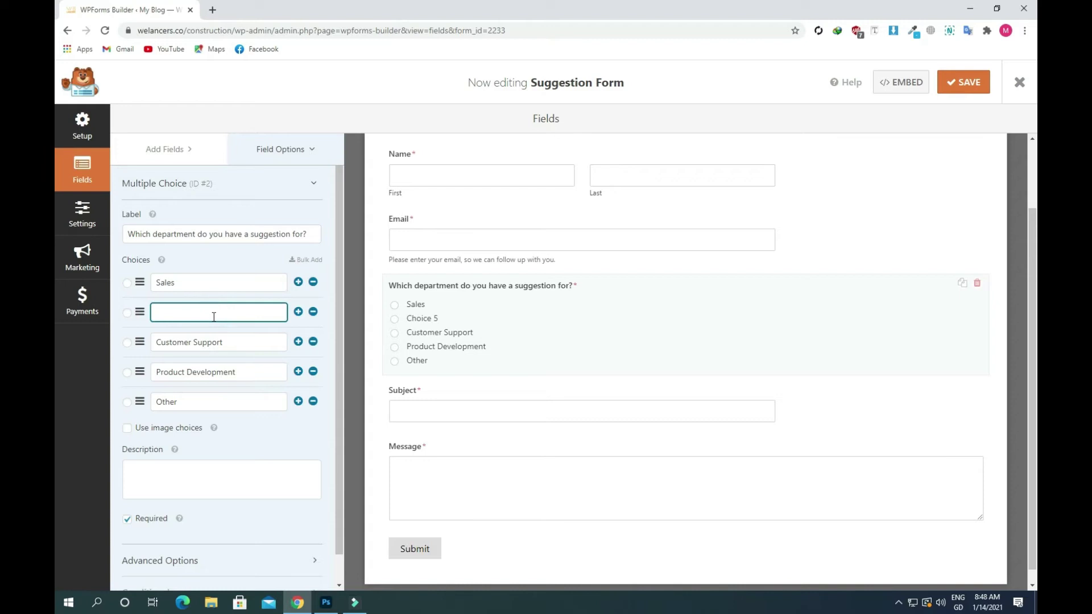
type("Orders")
left_click(229, 250)
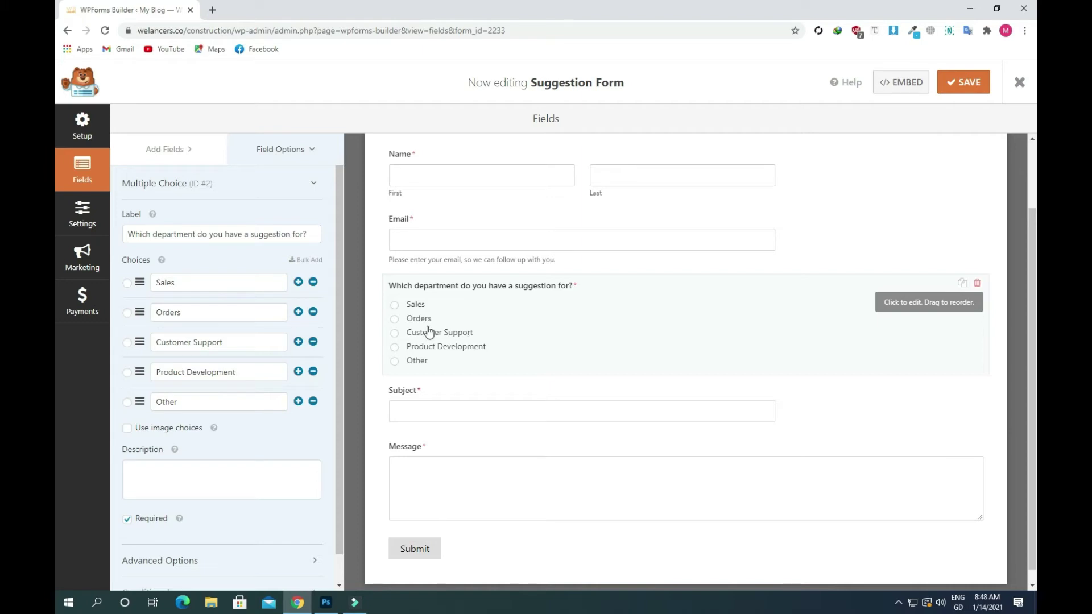
scroll(438, 330, "down", 1)
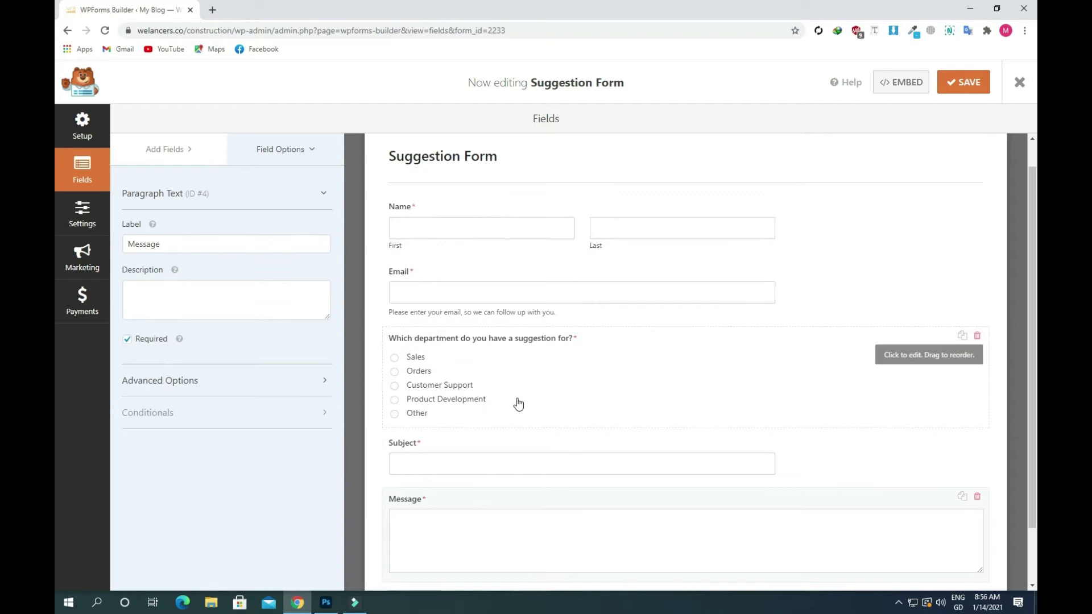
scroll(516, 403, "down", 1)
scroll(517, 403, "down", 1)
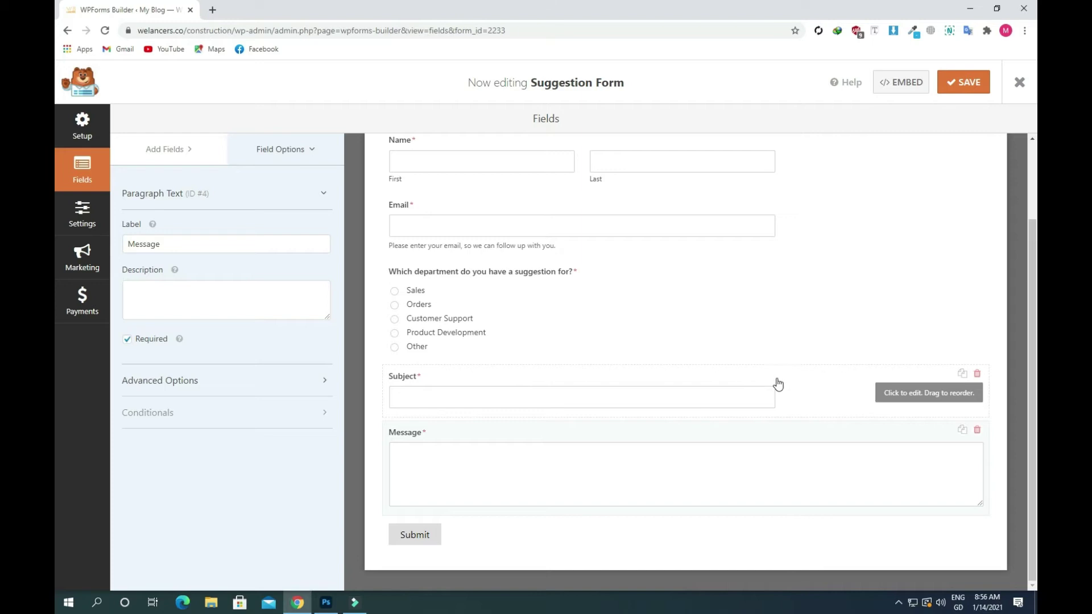
Keep the Subject field required and move it above the department question.
left_click(807, 385)
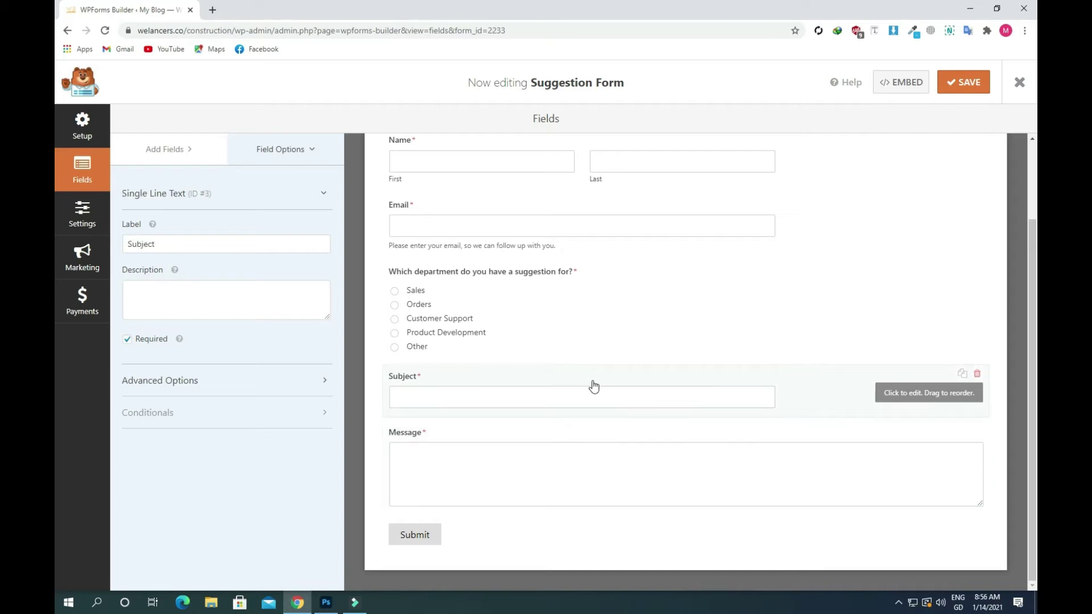
left_click(127, 339)
left_click(128, 339)
scroll(577, 359, "up", 1)
scroll(579, 360, "down", 1)
left_click_drag(578, 383, 562, 332)
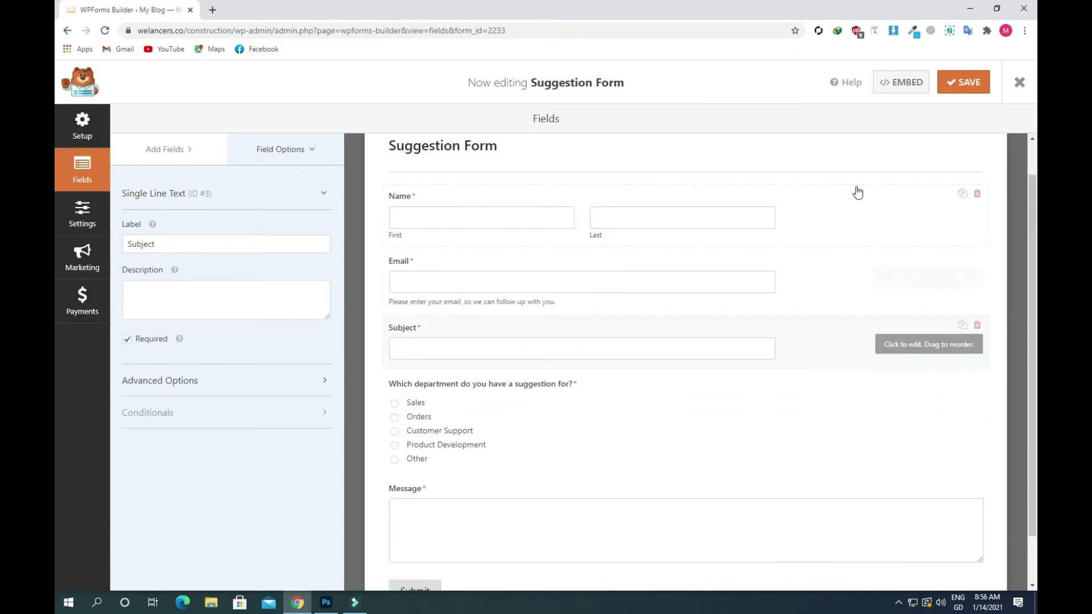
Save the form and bring up its General settings.
left_click(969, 79)
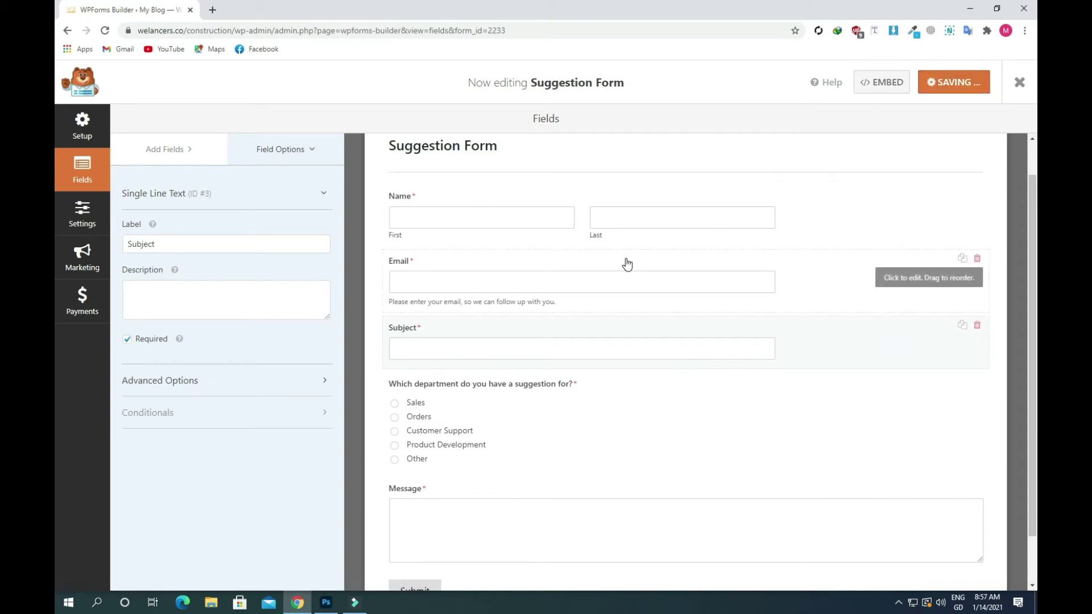
scroll(624, 317, "down", 2)
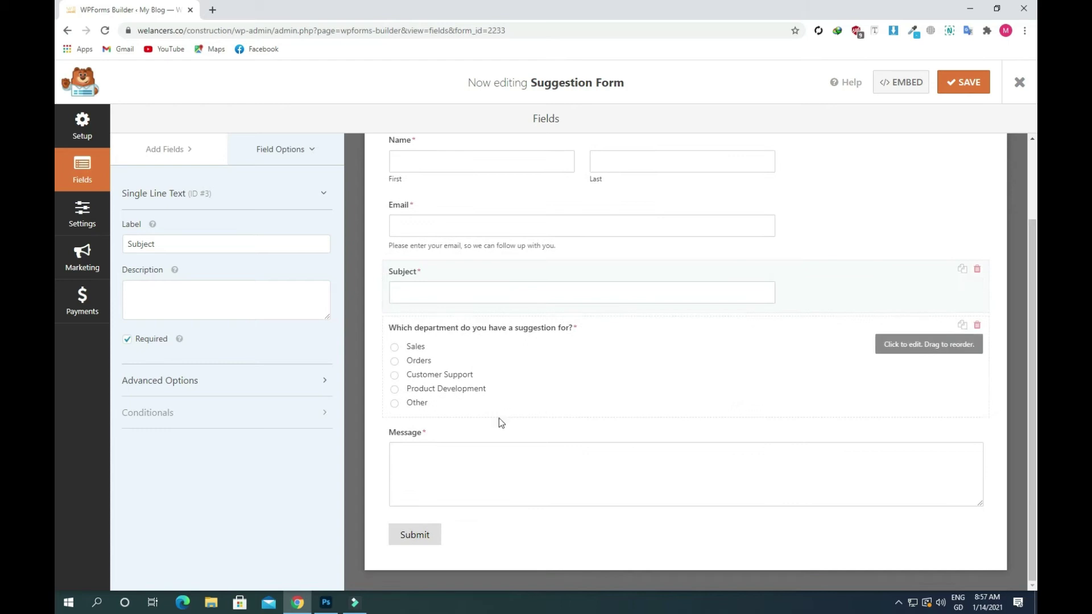
left_click(417, 534)
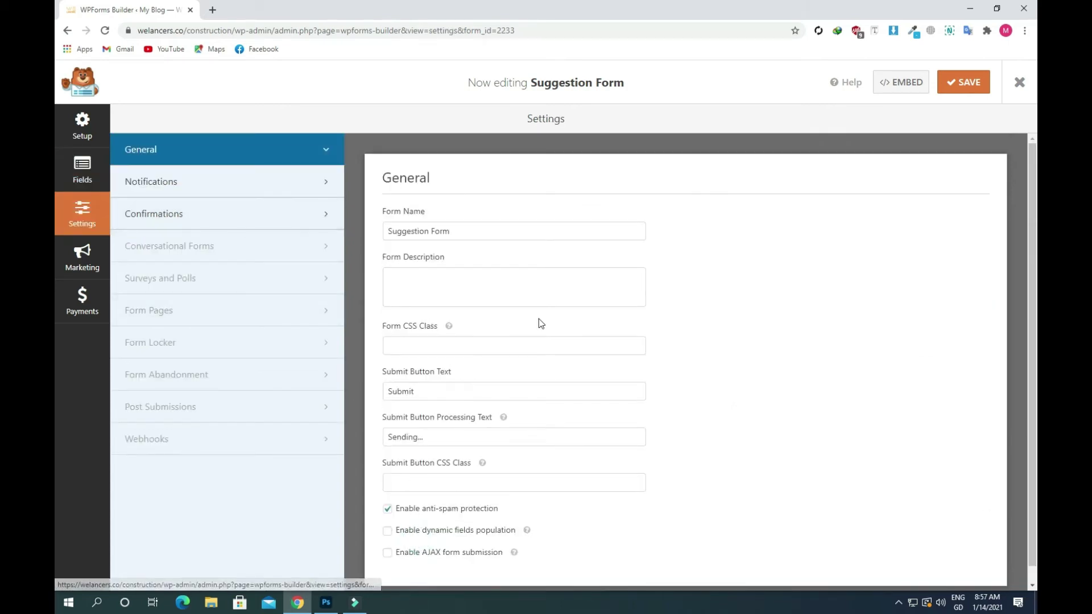
Change the Form Name from Suggestion Form to 'FeedBack Form'.
triple_click(459, 237)
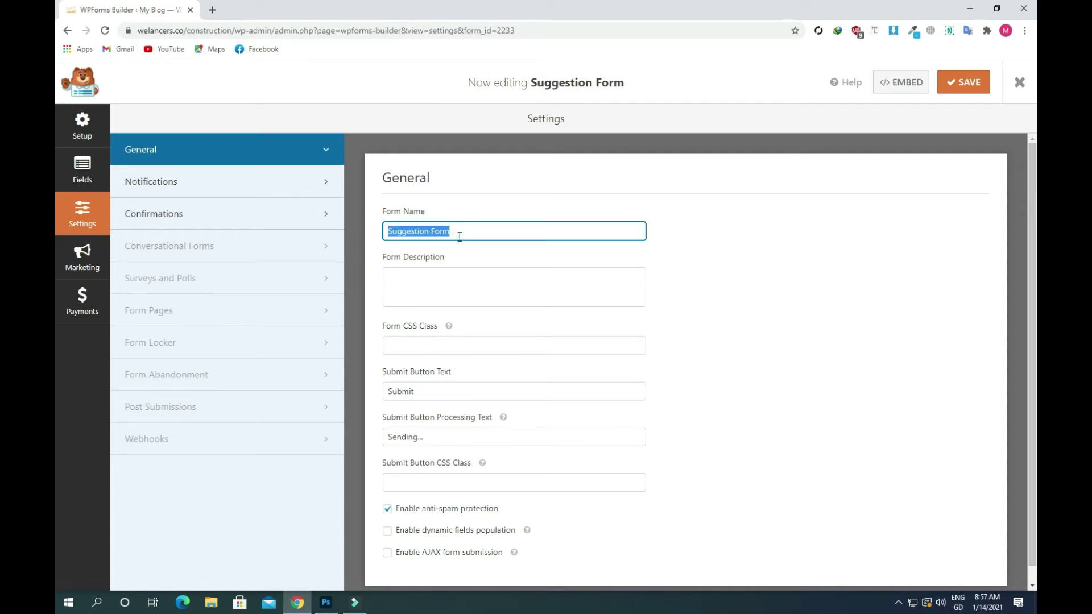
type("Fee")
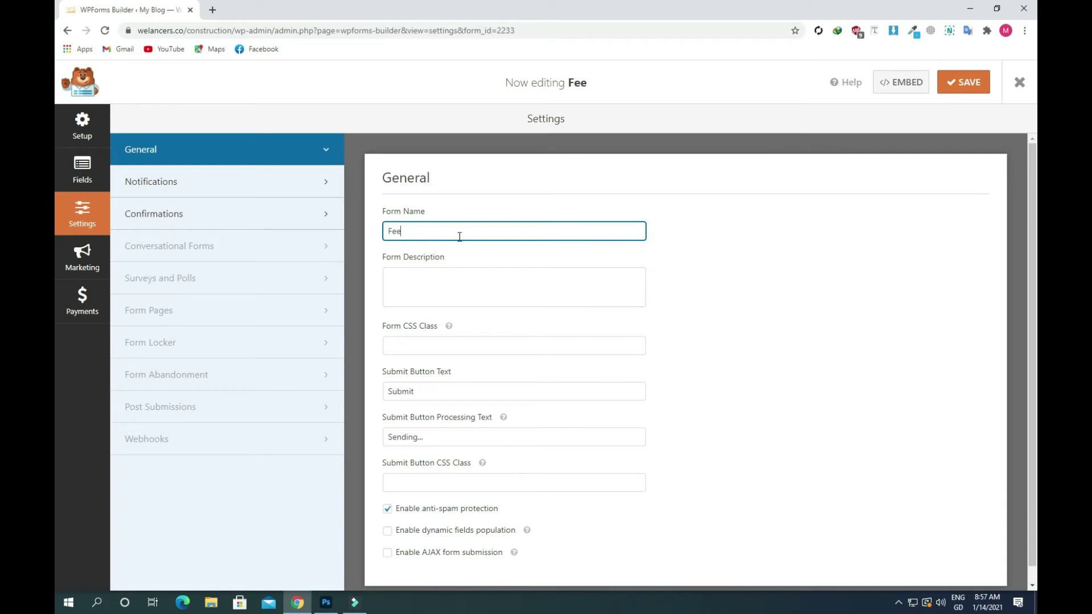
type("d B")
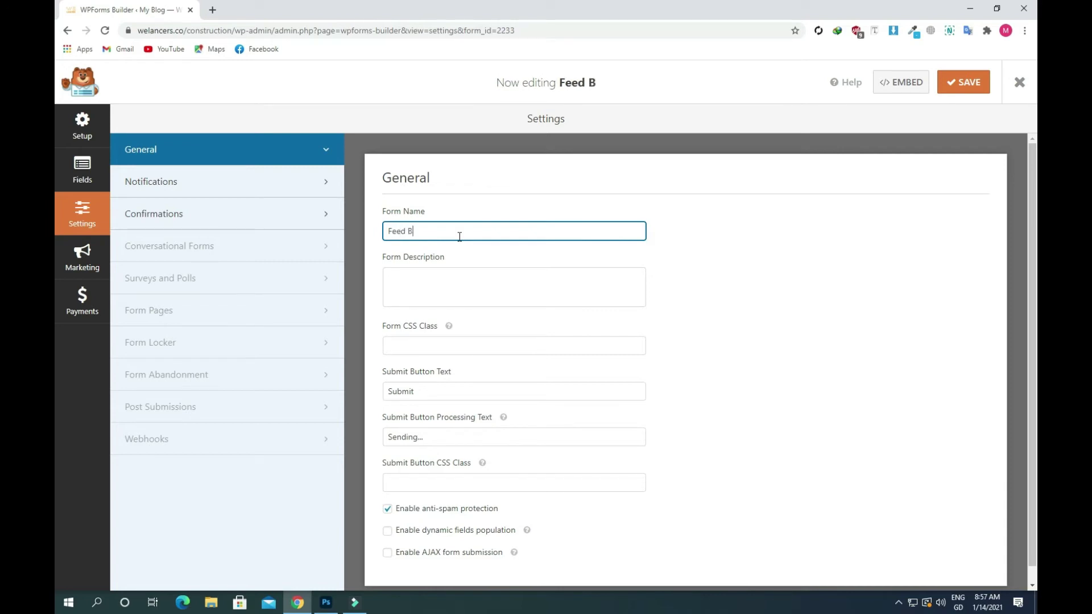
type("ack Form")
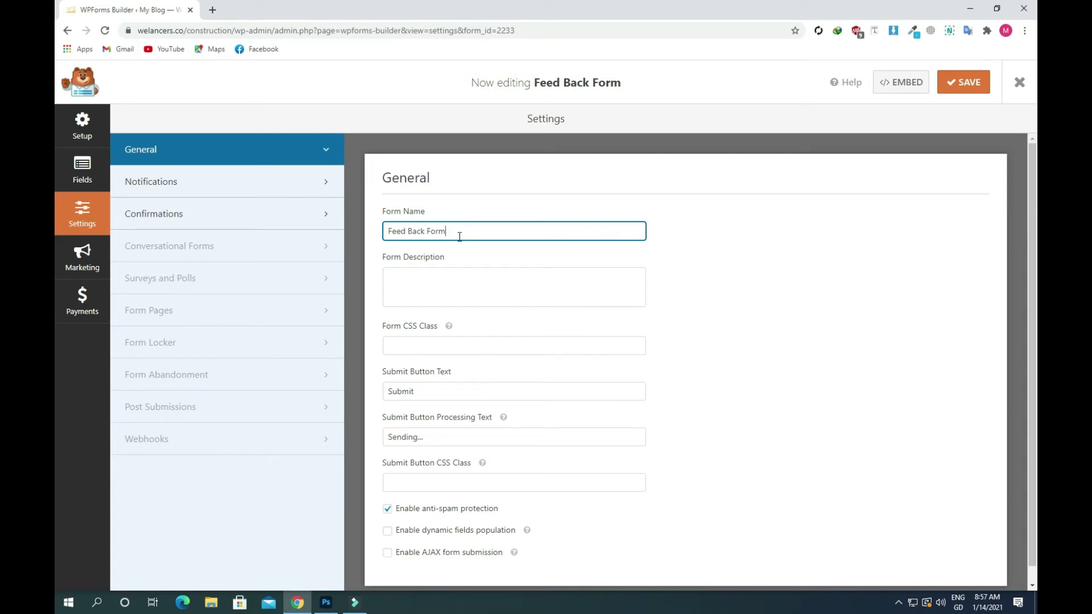
left_click(406, 230)
key("Delete")
left_click(462, 232)
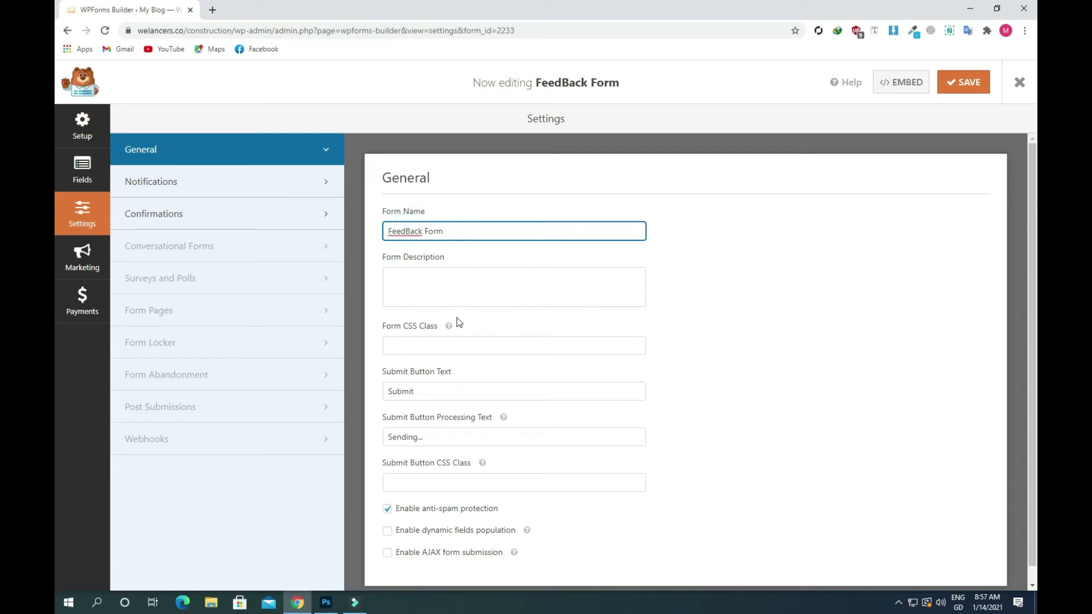
scroll(450, 286, "down", 1)
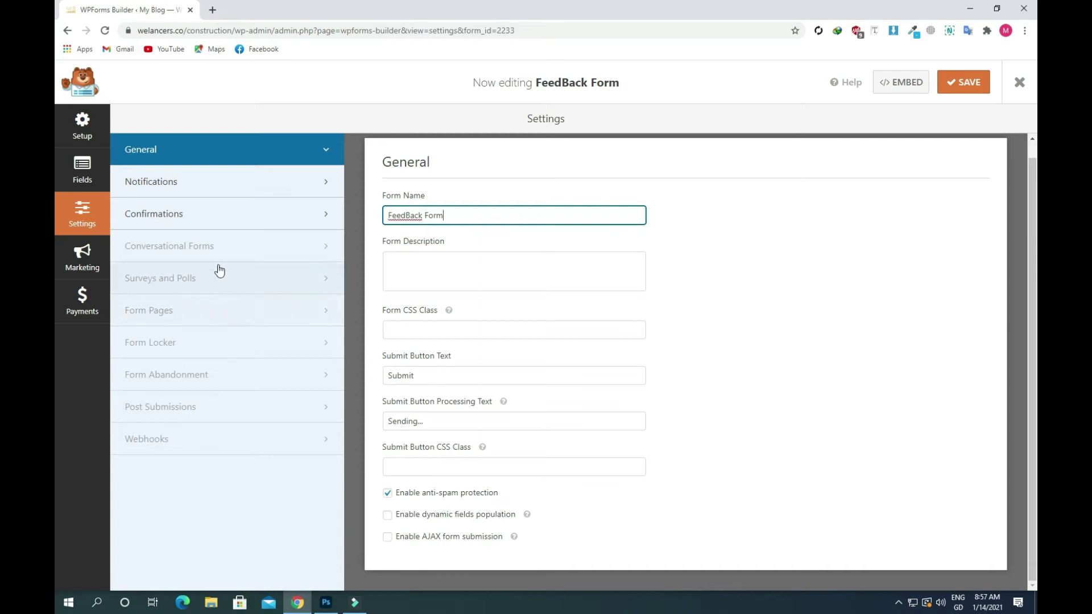
Review the Default Notification's Send To address, {admin_email}.
left_click(189, 195)
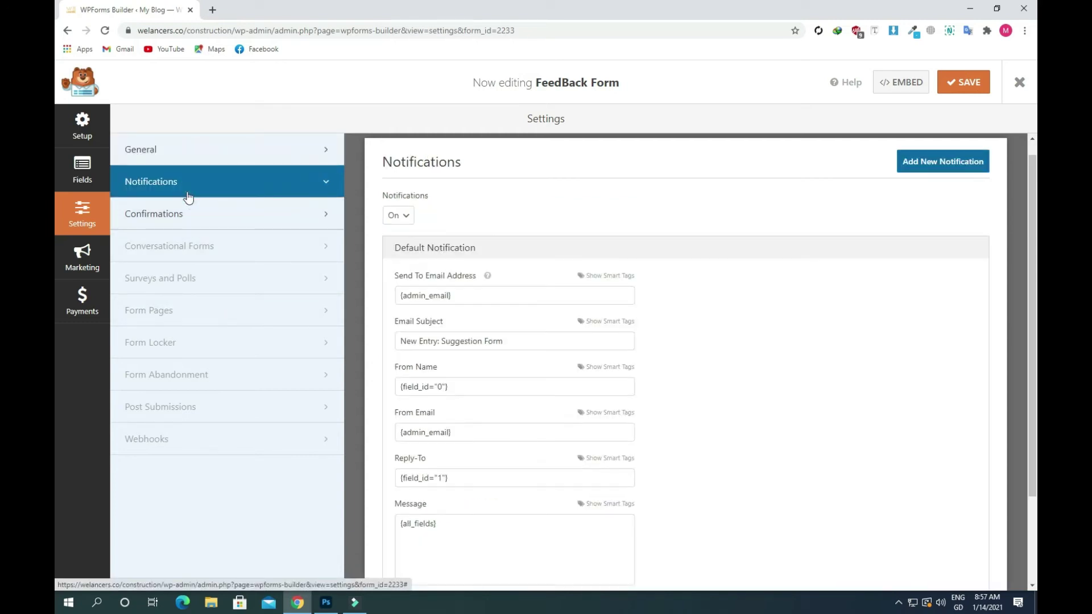
scroll(494, 277, "down", 2)
scroll(493, 277, "up", 1)
left_click(467, 240)
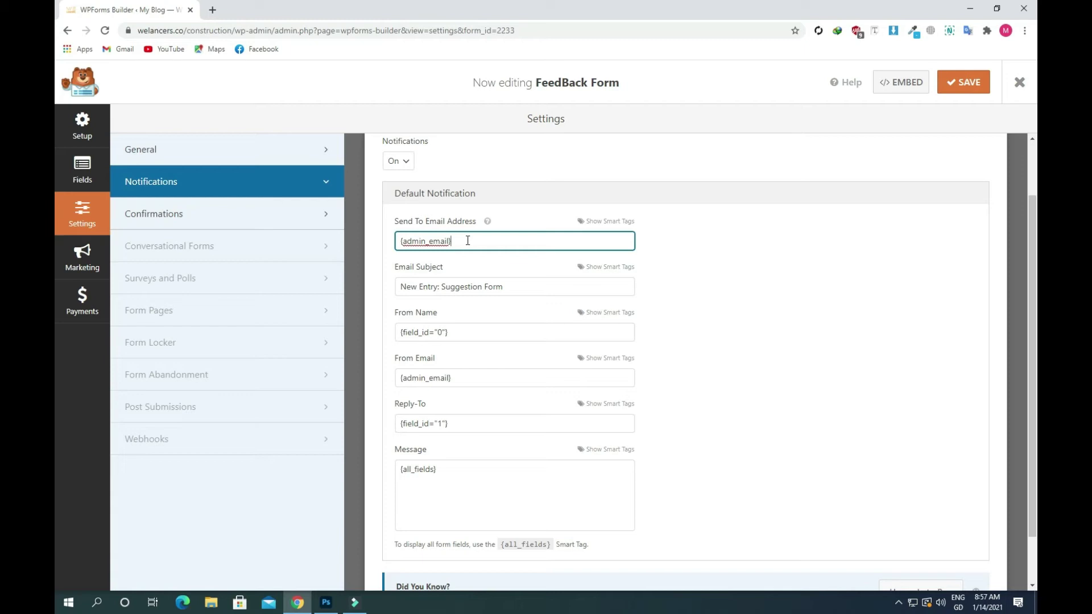
left_click_drag(399, 241, 462, 239)
left_click(455, 239)
Set the Default Confirmation type to Show Page with About Us, and save the form.
left_click(251, 230)
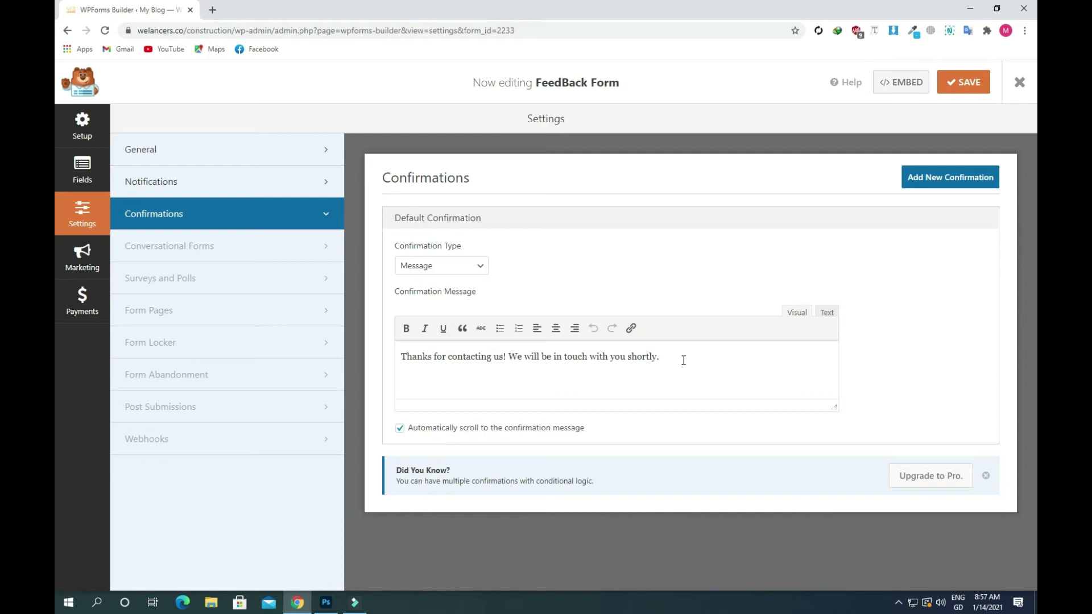
left_click(828, 312)
left_click(695, 362)
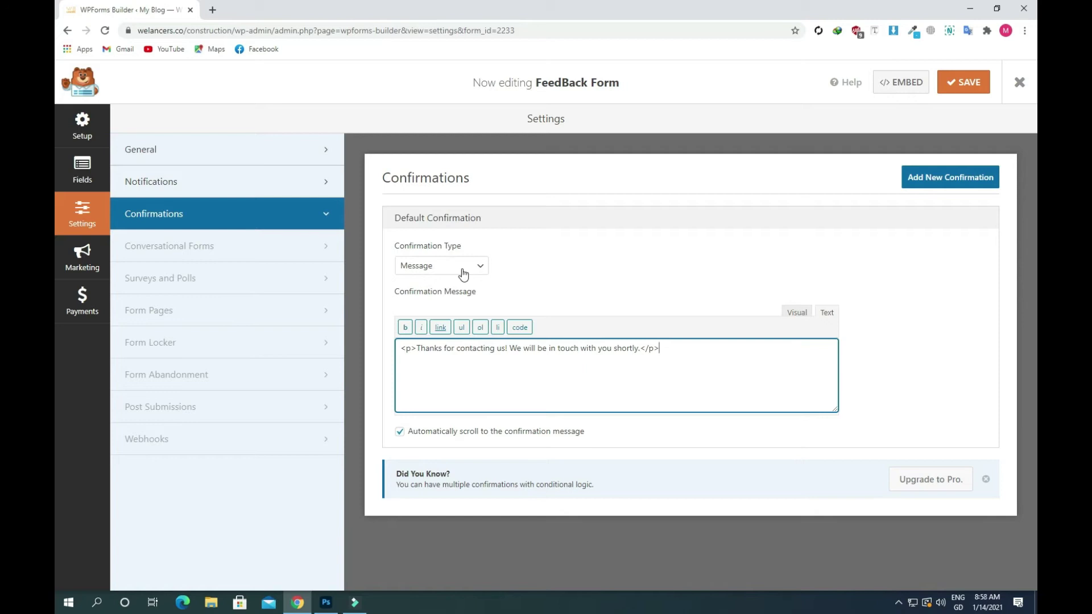
left_click(462, 272)
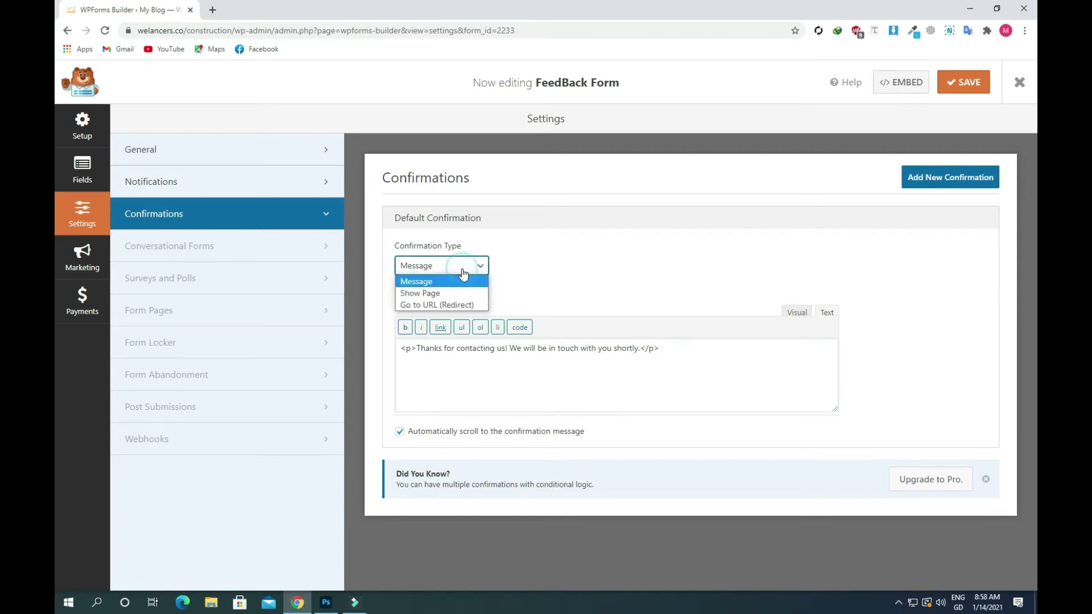
left_click(445, 295)
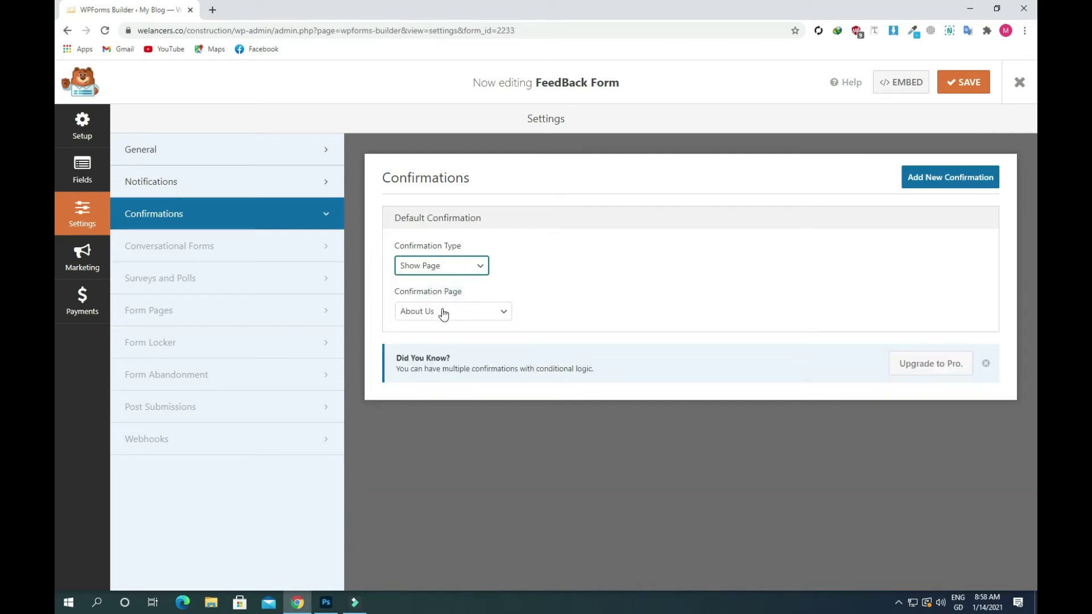
left_click(443, 314)
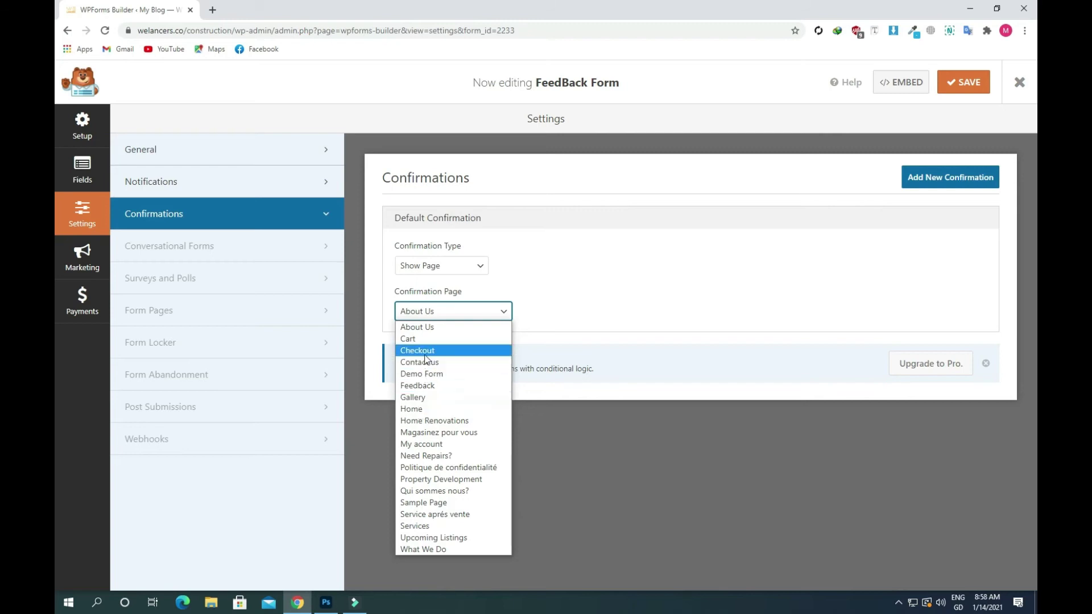
left_click(424, 327)
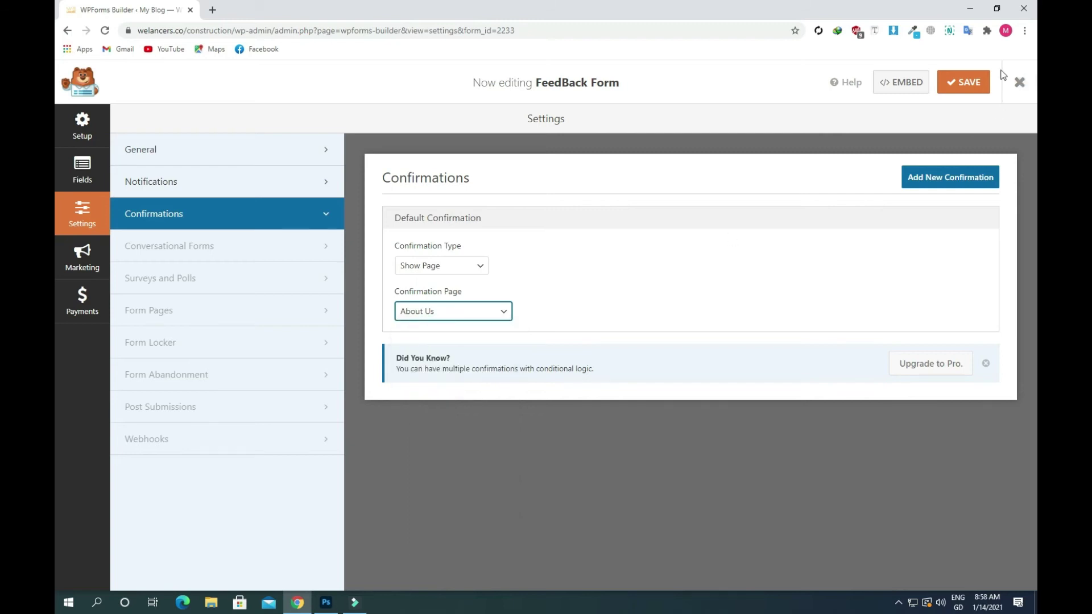
left_click(978, 83)
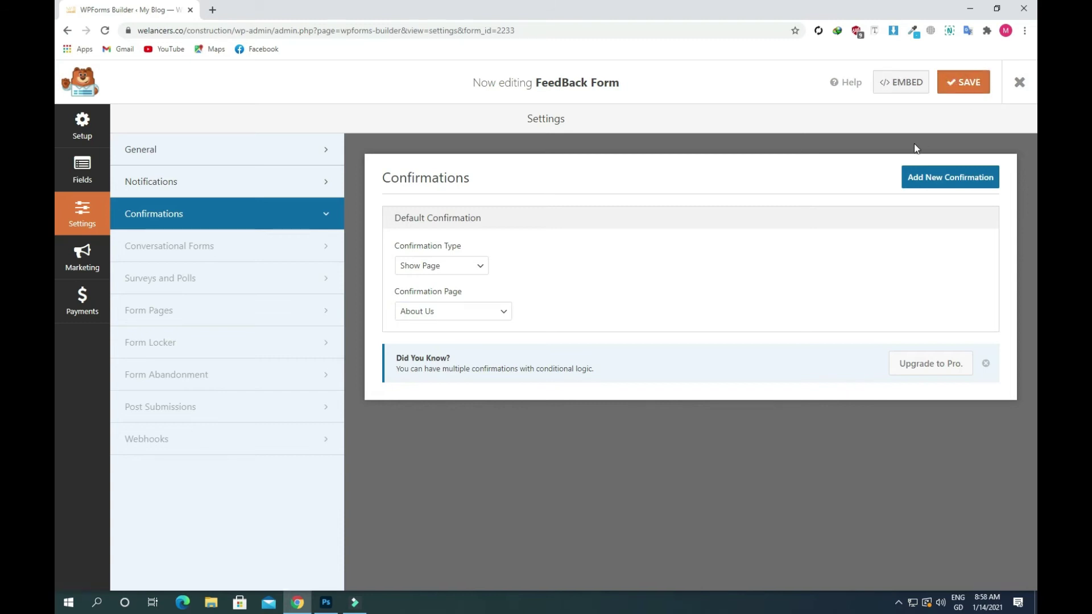
Copy the form's embed shortcode [wpforms id="2233" title="false"].
left_click(897, 83)
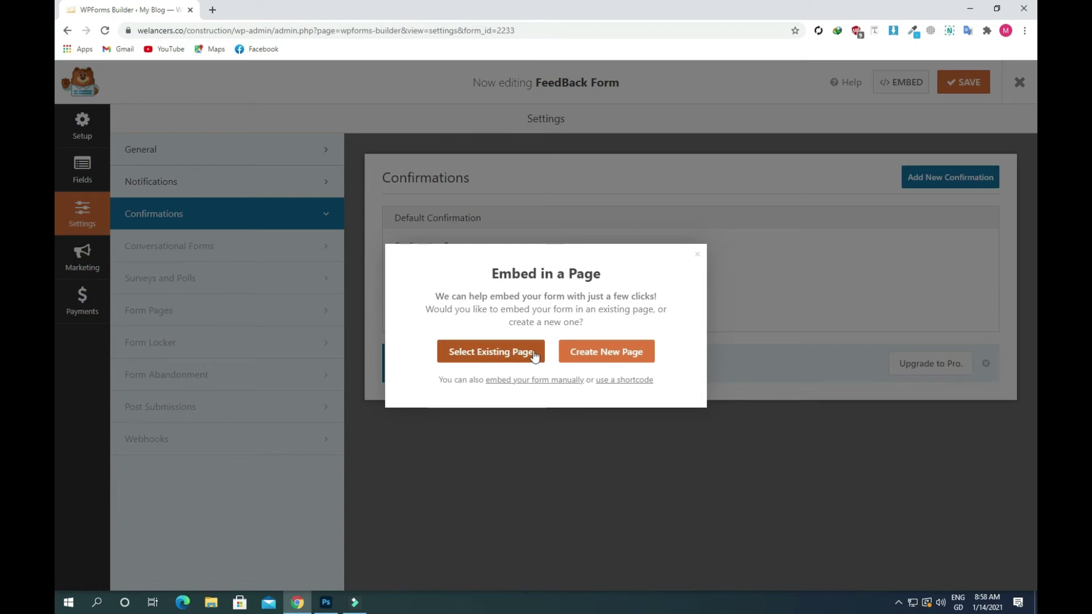
left_click(622, 385)
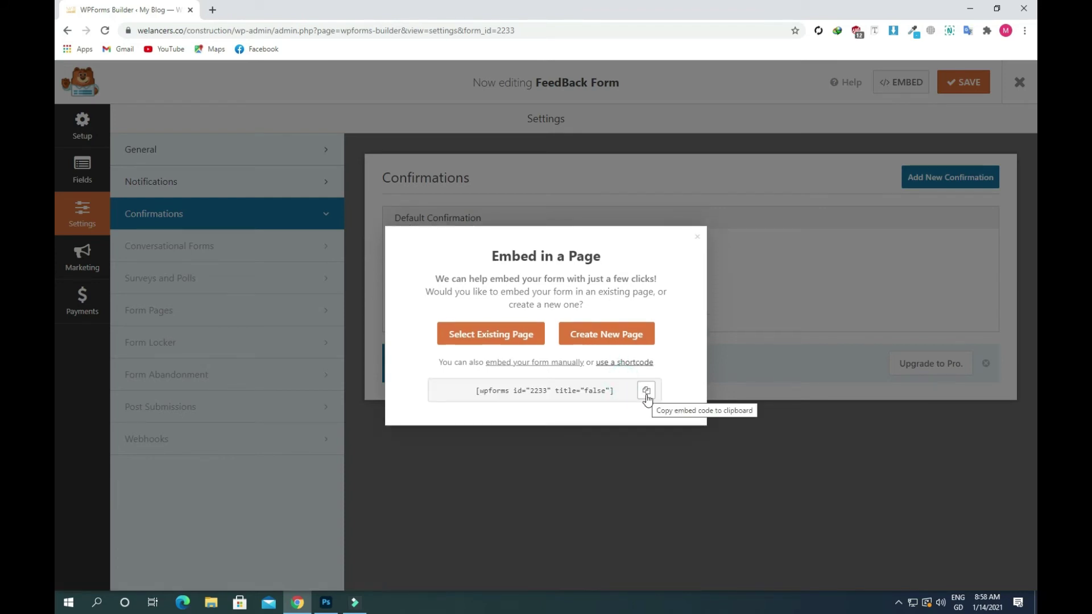
left_click(646, 391)
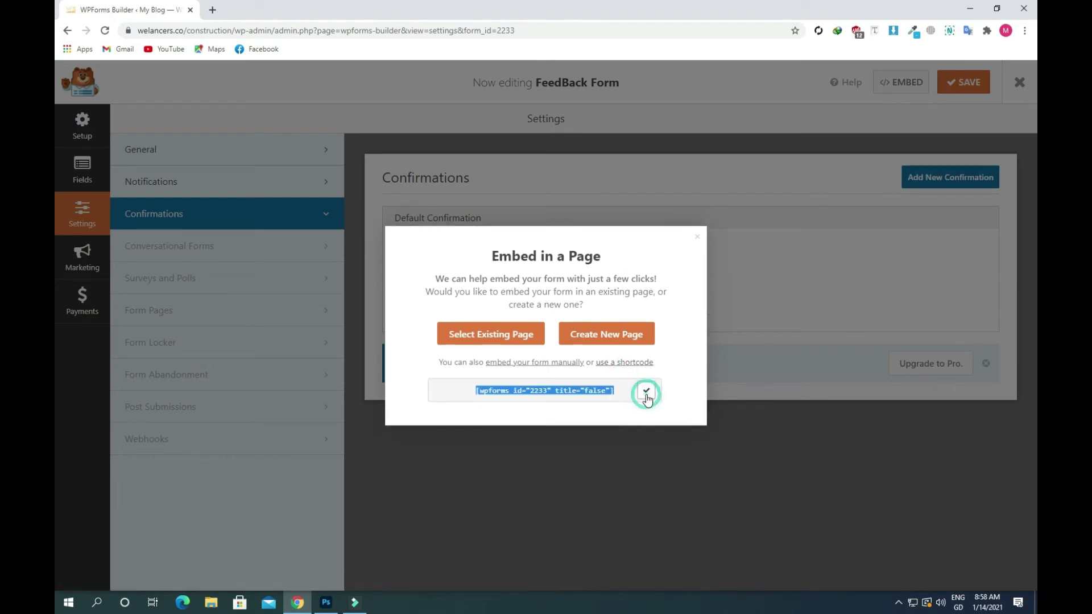
Load the site's home page at welancers.co/construction/.
left_click(236, 29)
left_click_drag(266, 30, 675, 5)
key("BackSpace")
key("Return")
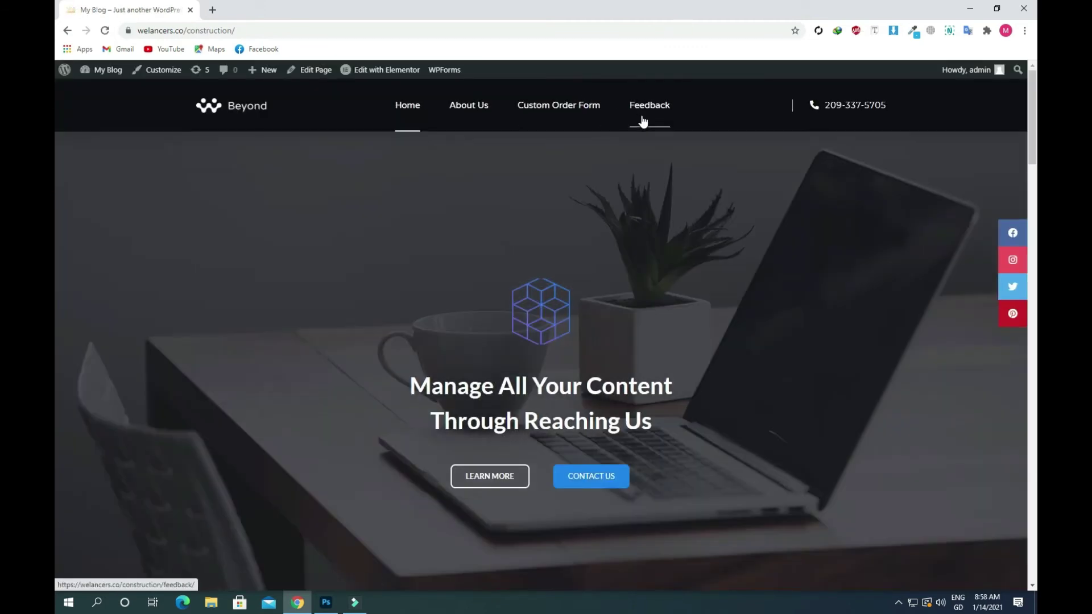
Go to the Feedback page from the site menu and open it in Elementor.
left_click(642, 117)
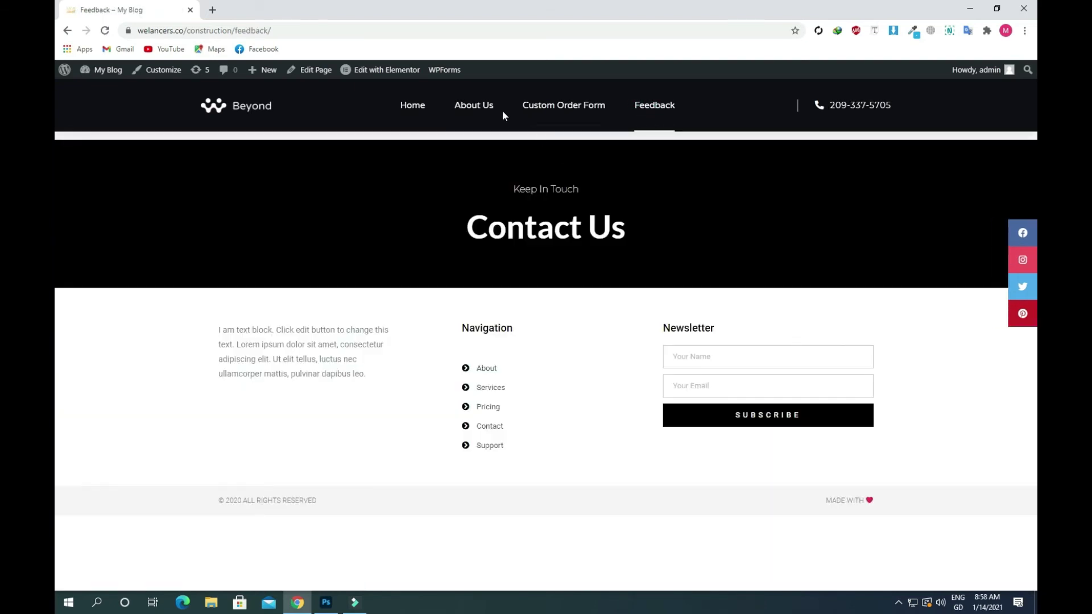
left_click(379, 76)
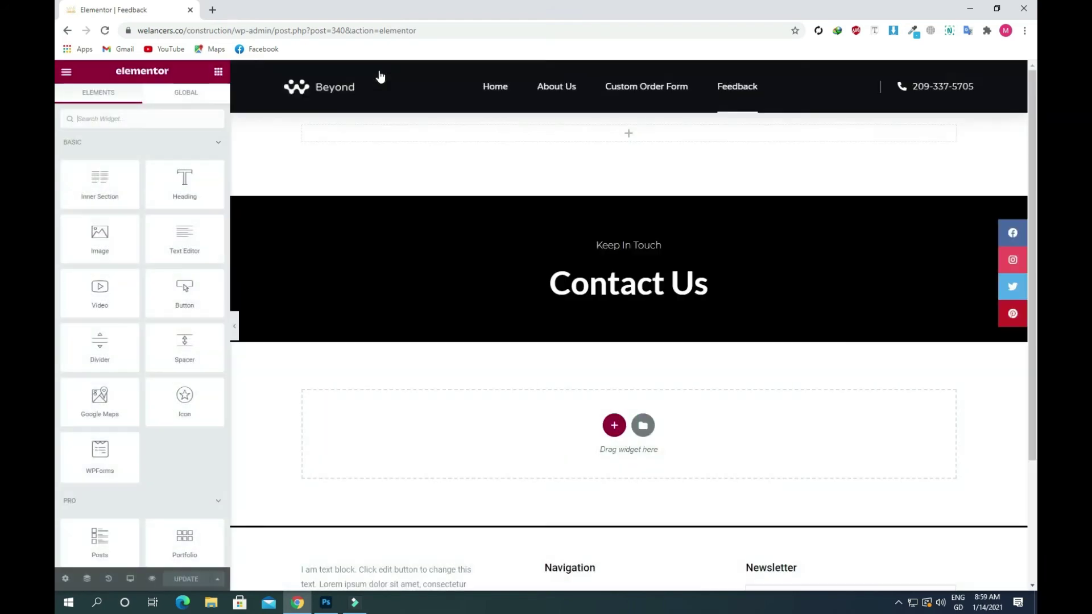
Add a one-column section below Contact Us and place a Shortcode widget in it.
scroll(632, 284, "down", 3)
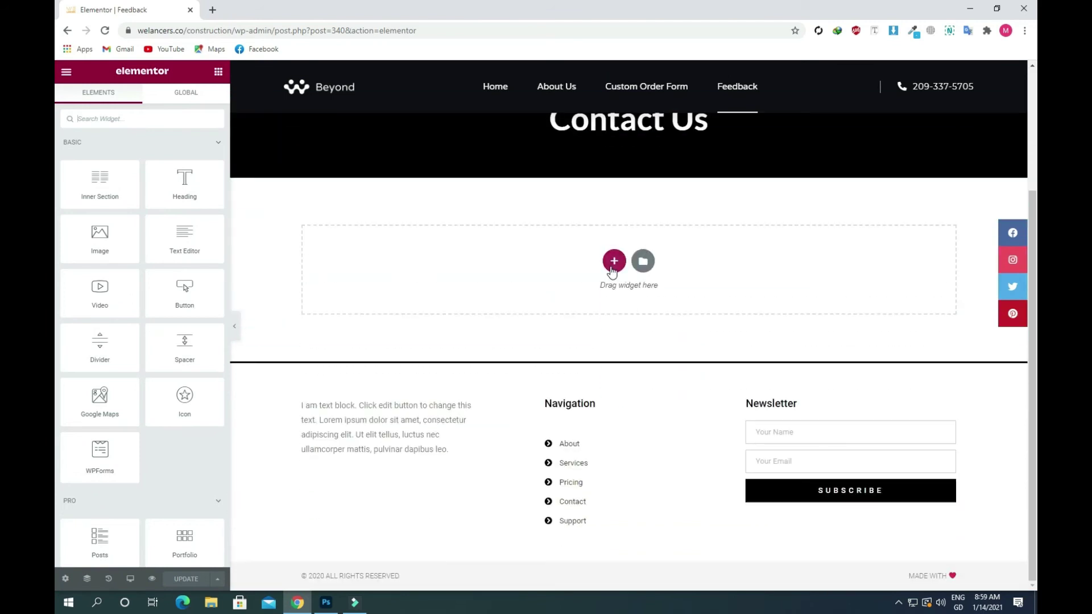
left_click(613, 261)
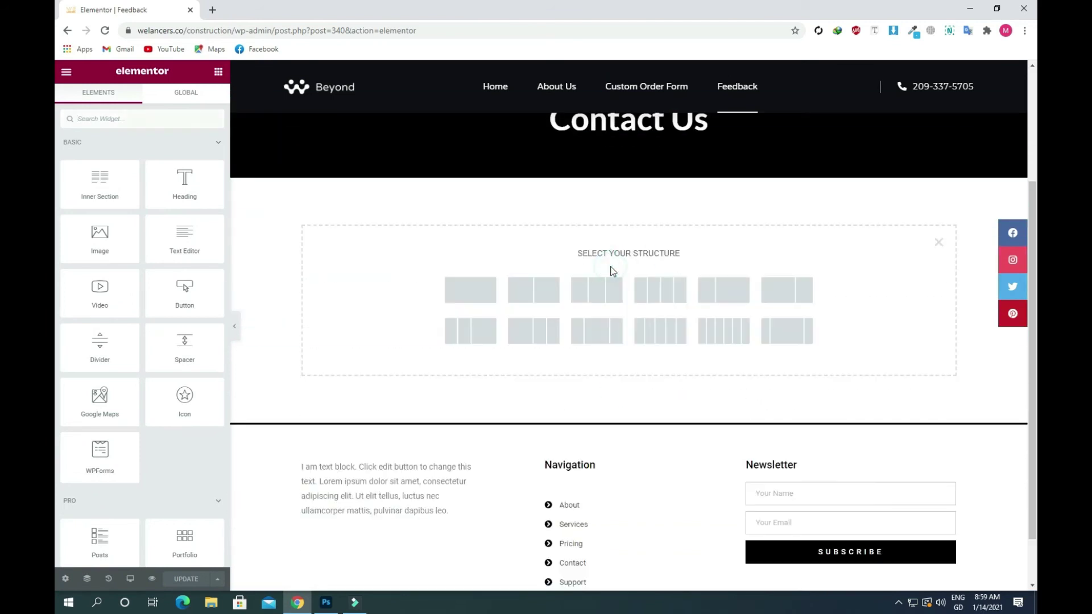
left_click(480, 299)
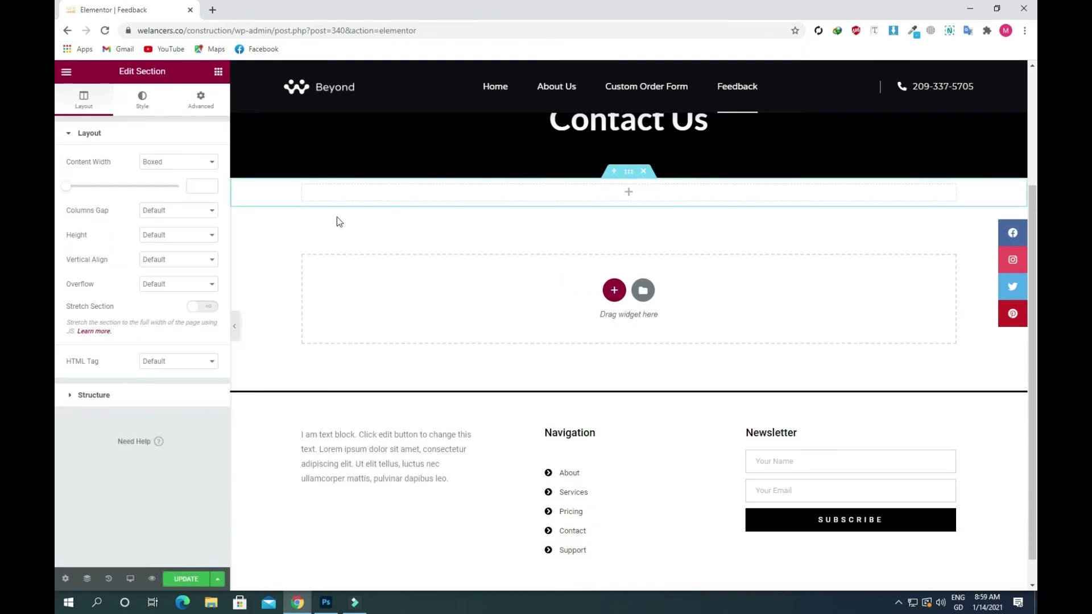
left_click(218, 72)
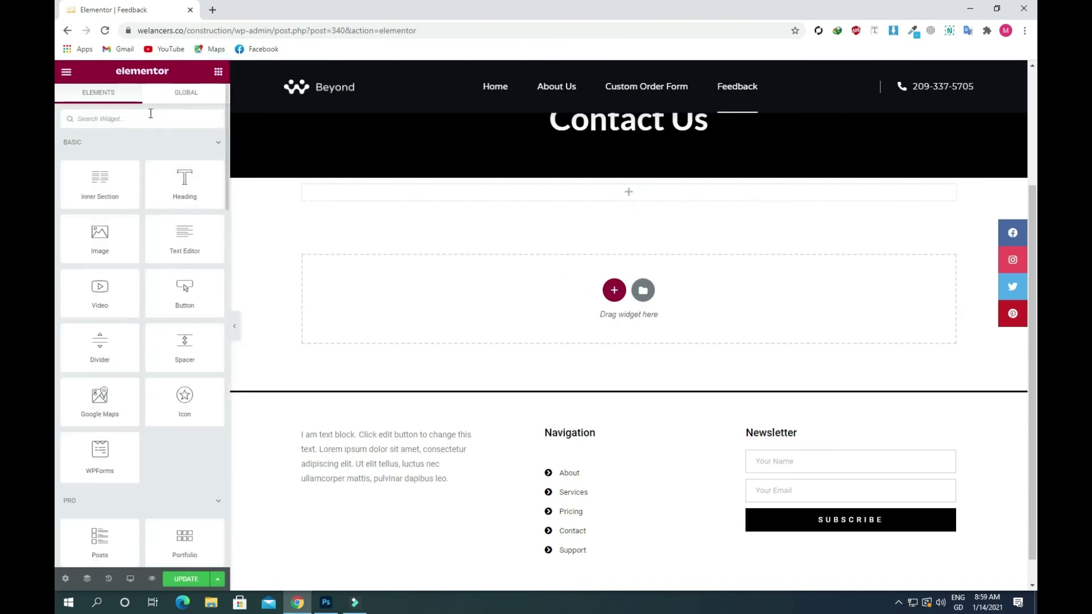
type("shor")
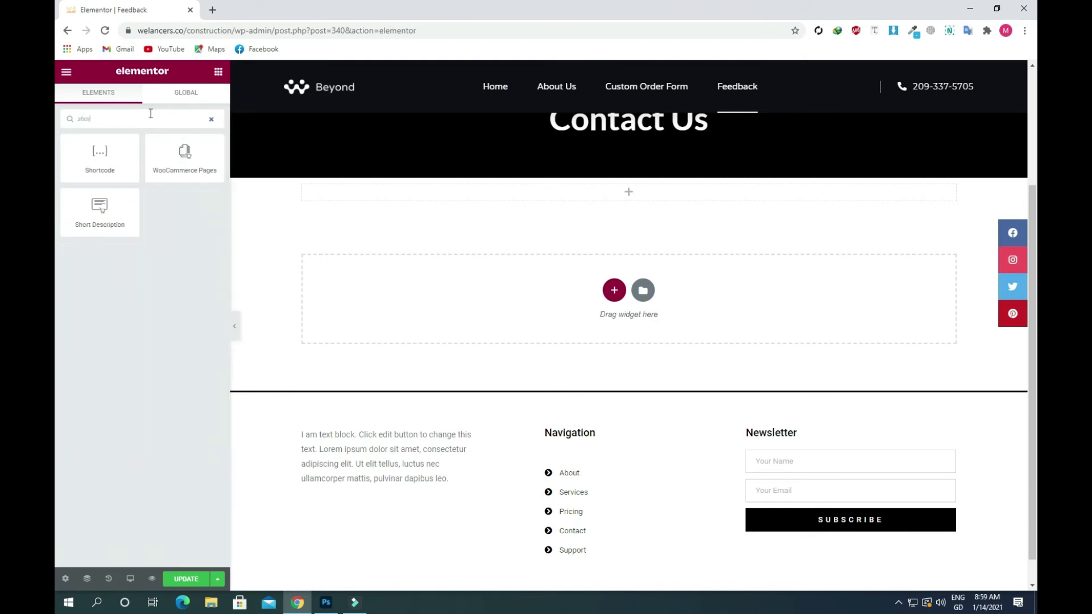
left_click_drag(107, 159, 538, 207)
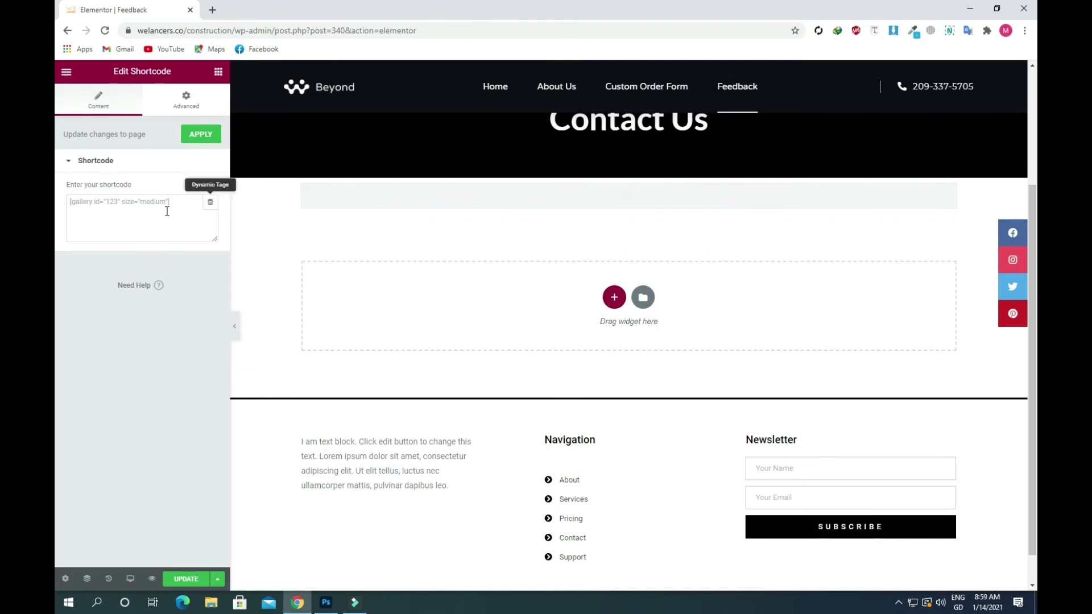
Paste the shortcode [wpforms id="2233" title="false"] into the widget and update the page.
left_click(142, 213)
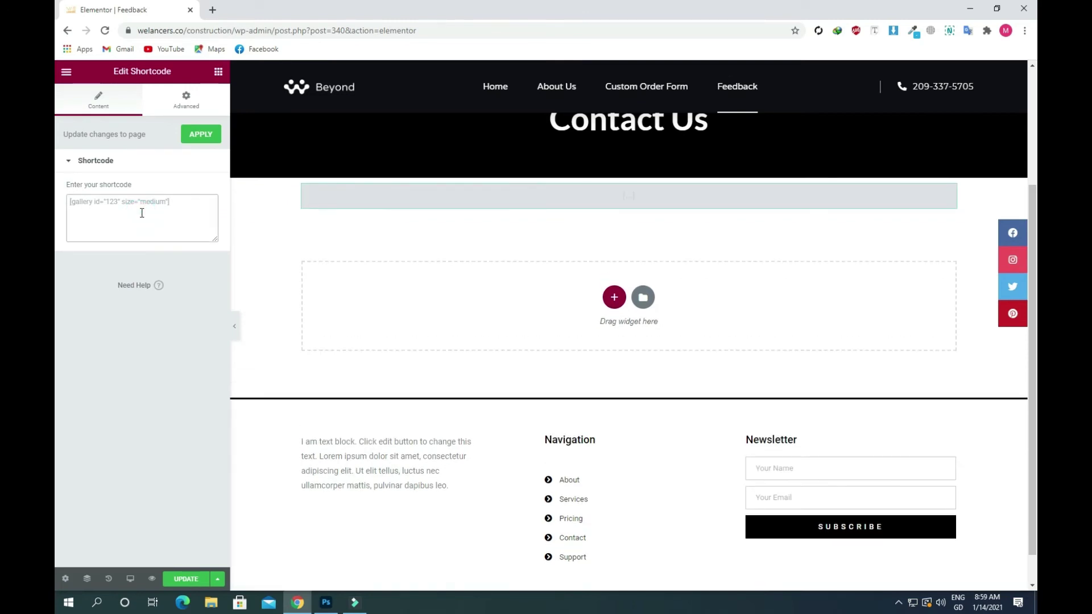
key("ctrl+v")
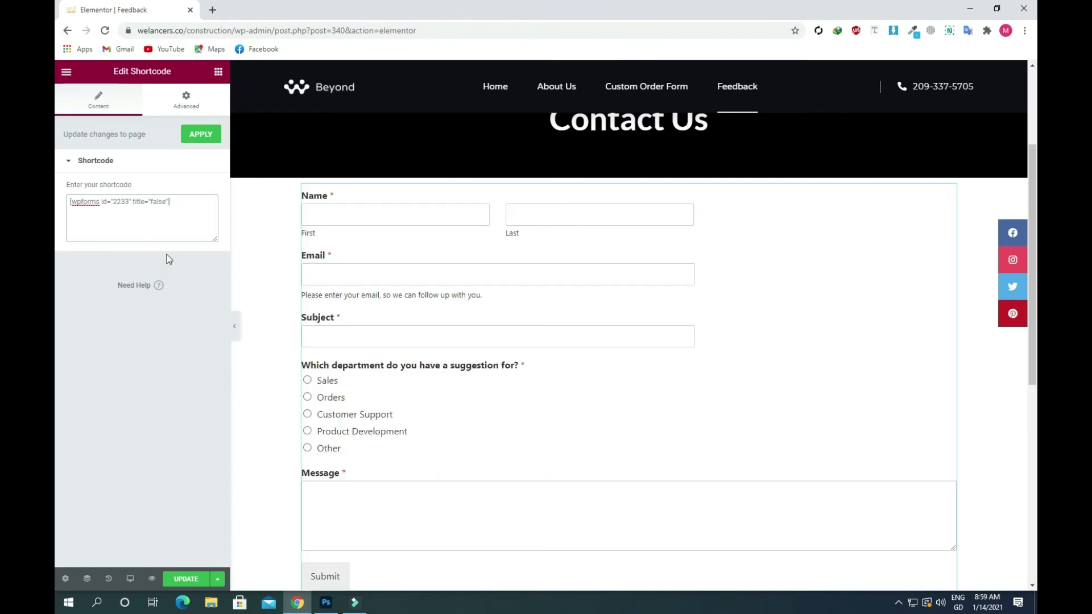
left_click(195, 586)
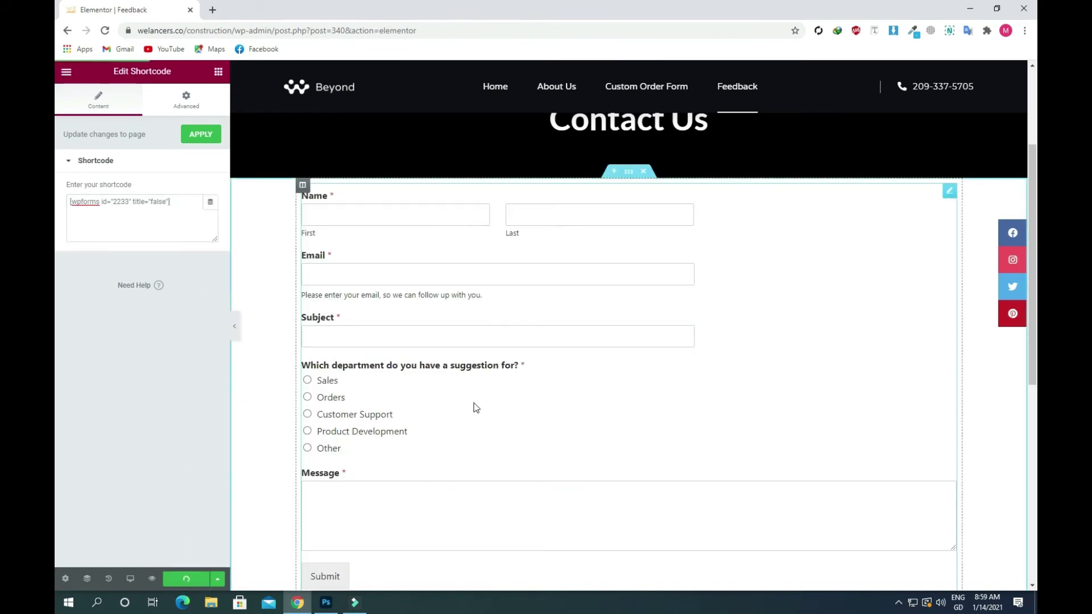
scroll(475, 407, "down", 3)
scroll(475, 408, "up", 3)
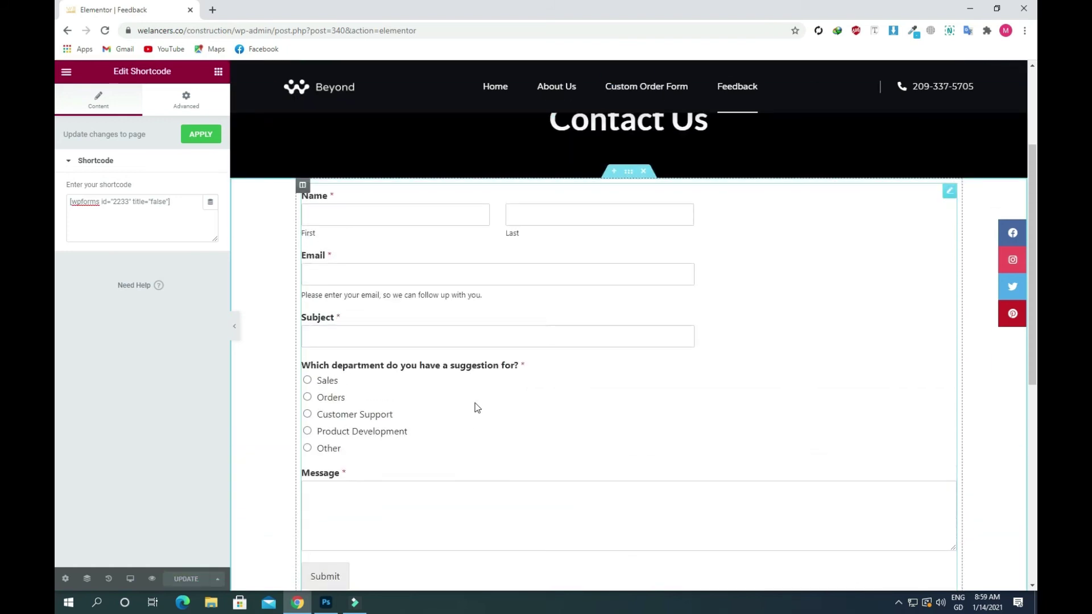
scroll(564, 320, "up", 2)
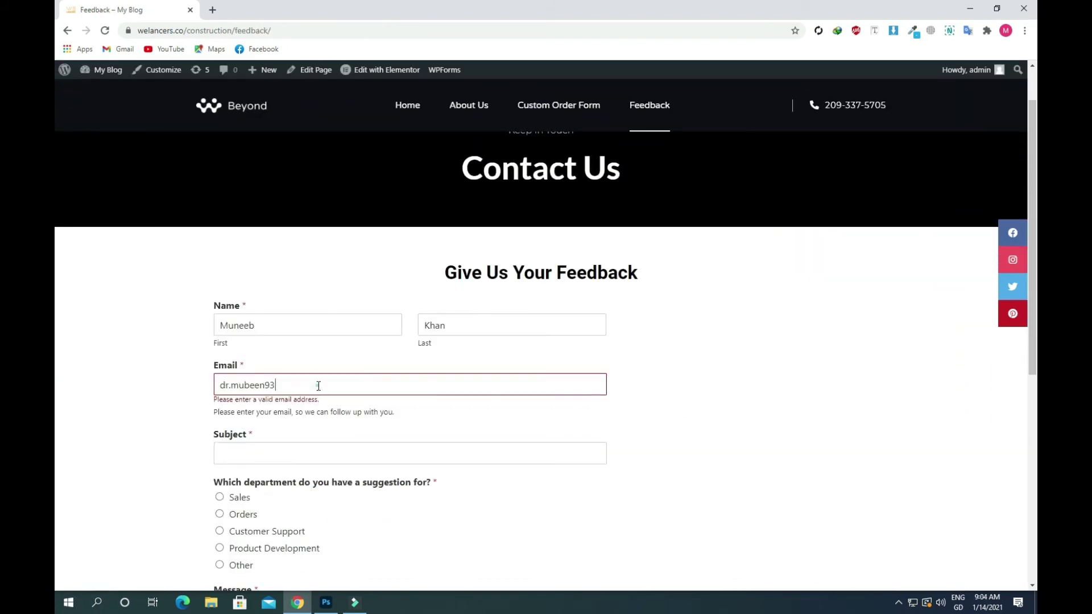
Complete the email address and enter 'Feedback' as the subject.
type("@gmail.com")
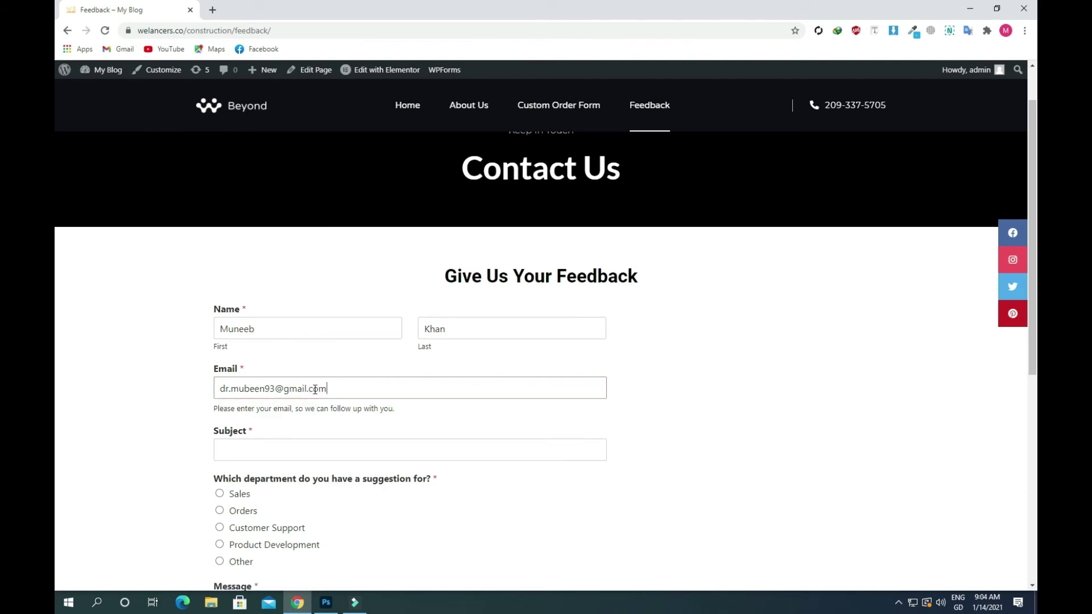
left_click(302, 457)
type("Feed")
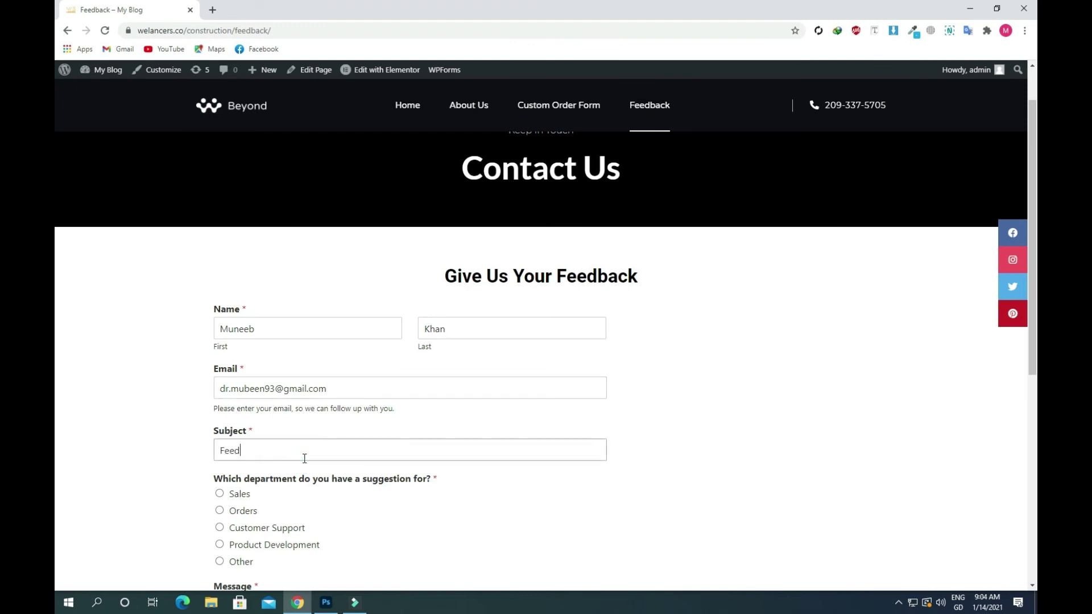
type("back")
Select the Orders department, write 'Hello' as the message, and submit the form.
scroll(254, 427, "down", 2)
left_click(218, 377)
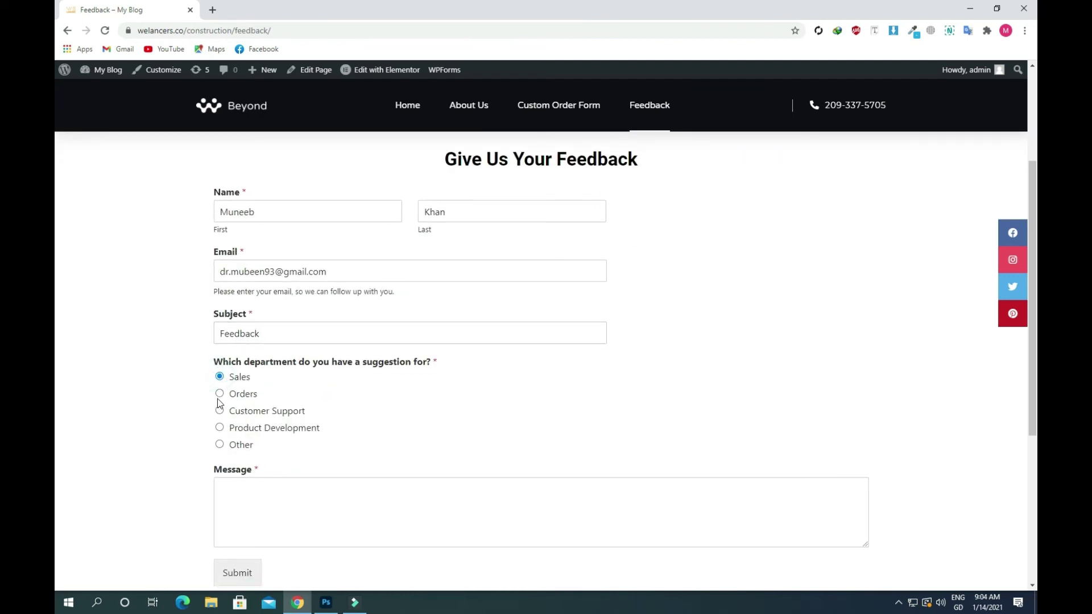
left_click(219, 393)
scroll(176, 429, "down", 3)
left_click(322, 338)
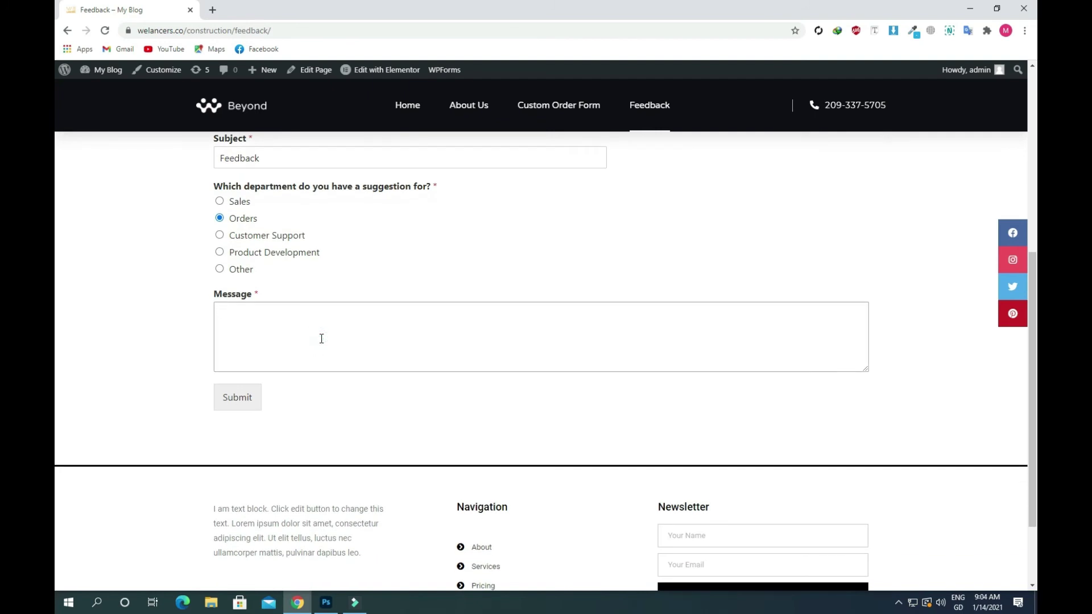
type("Hello!")
left_click(225, 405)
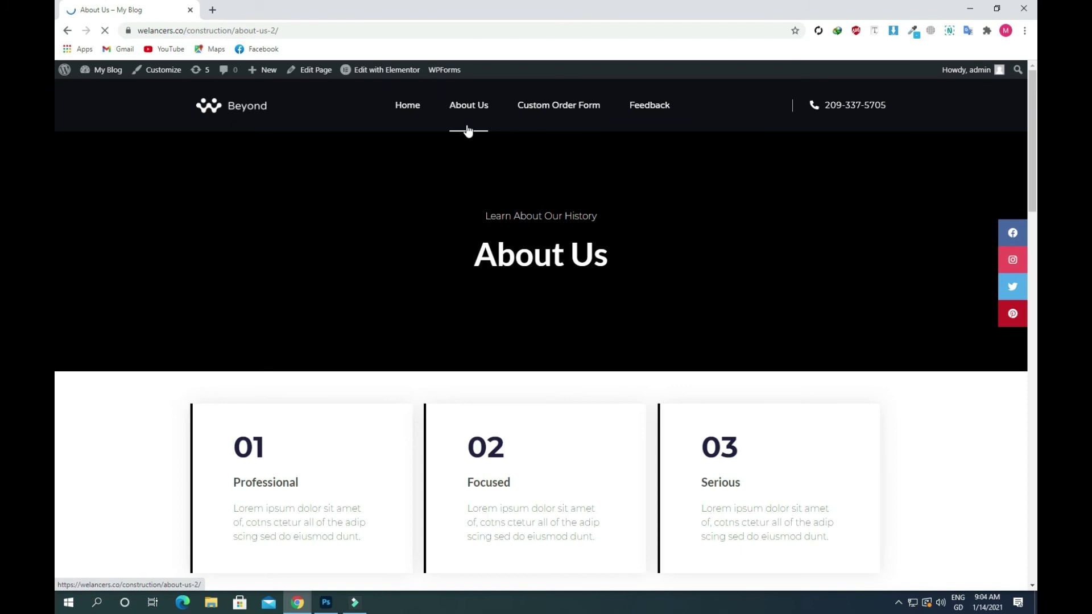
Scroll through the About Us page that loads after the feedback submission.
scroll(453, 251, "down", 17)
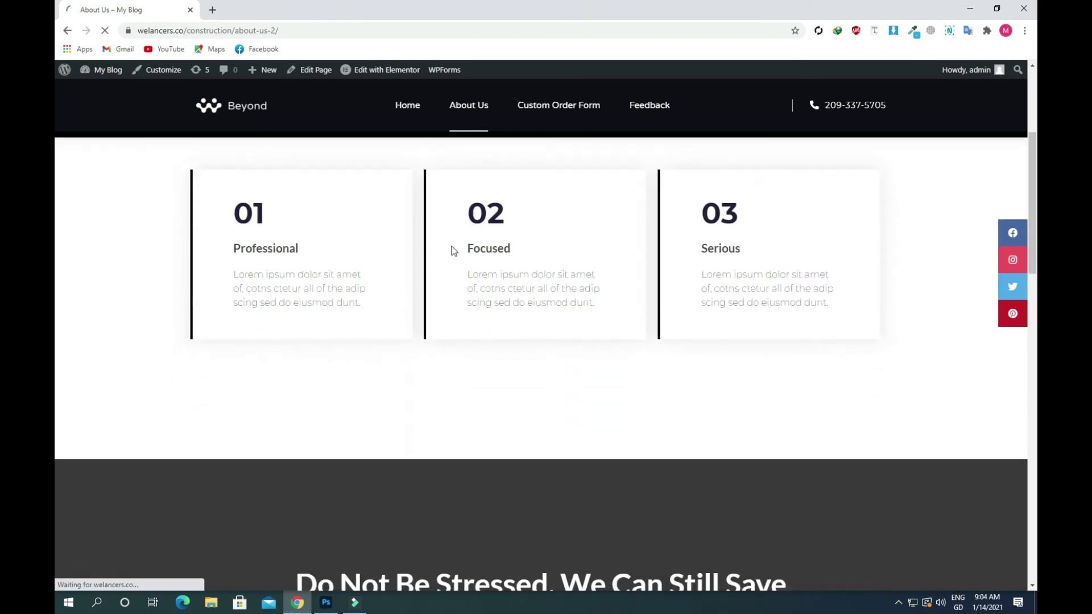
scroll(453, 251, "down", 5)
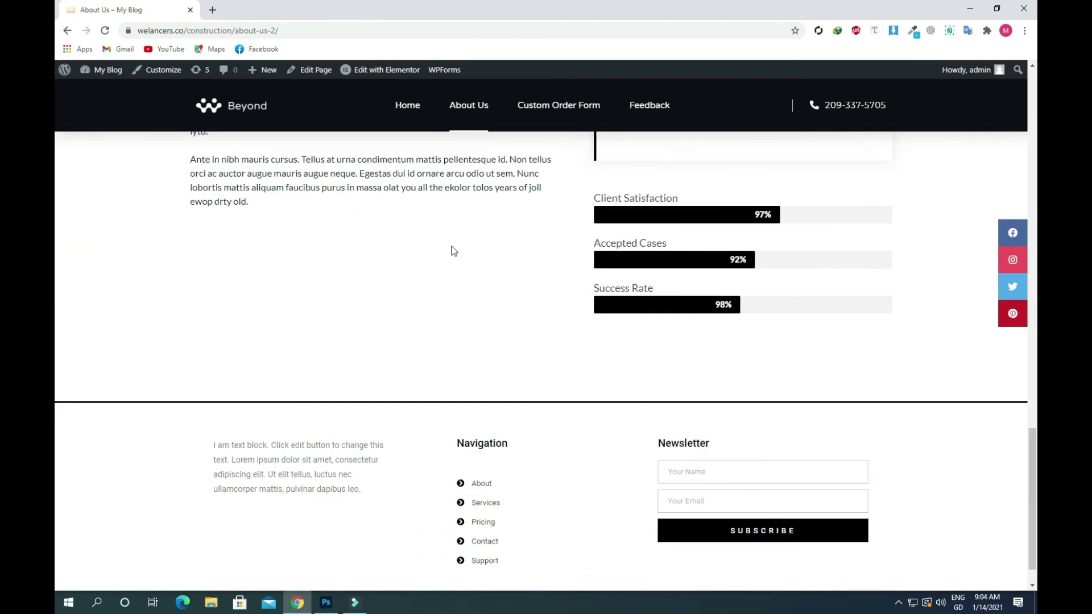
scroll(453, 251, "up", 12)
scroll(453, 251, "up", 5)
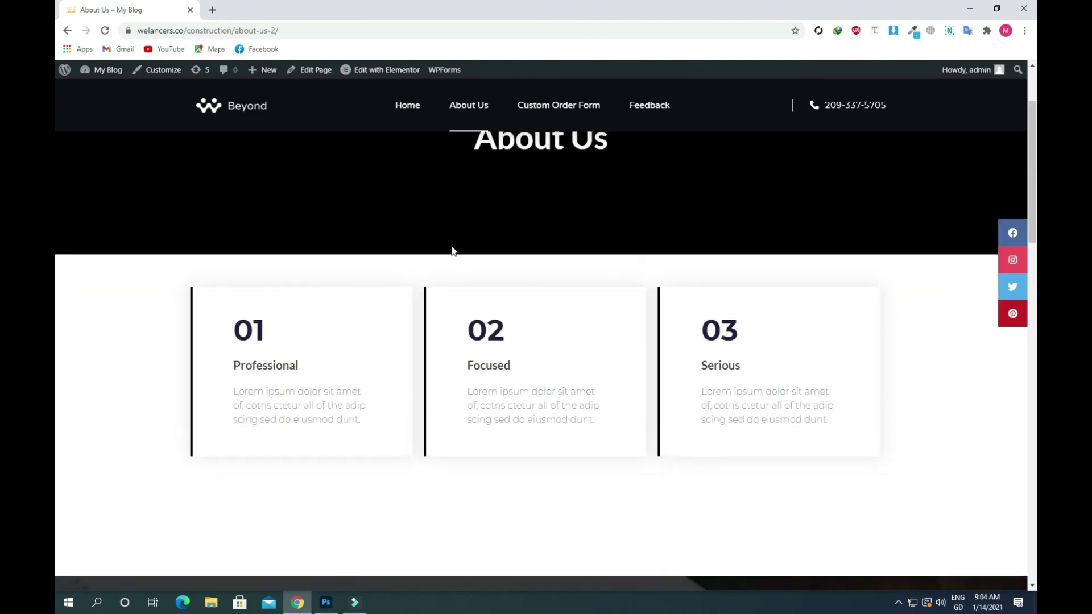
scroll(304, 183, "up", 2)
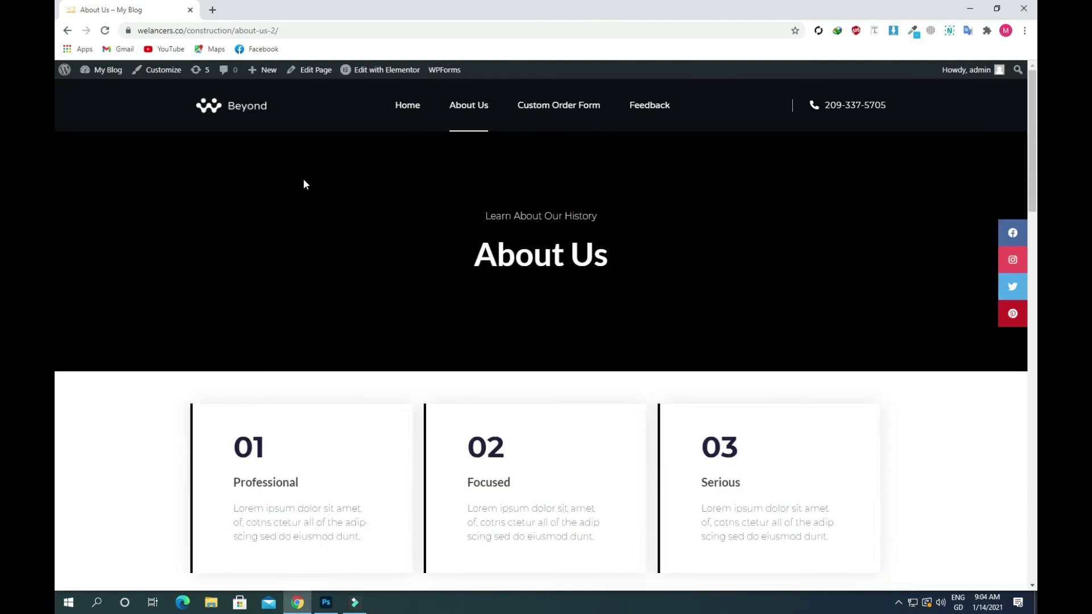
mouse_move(263, 83)
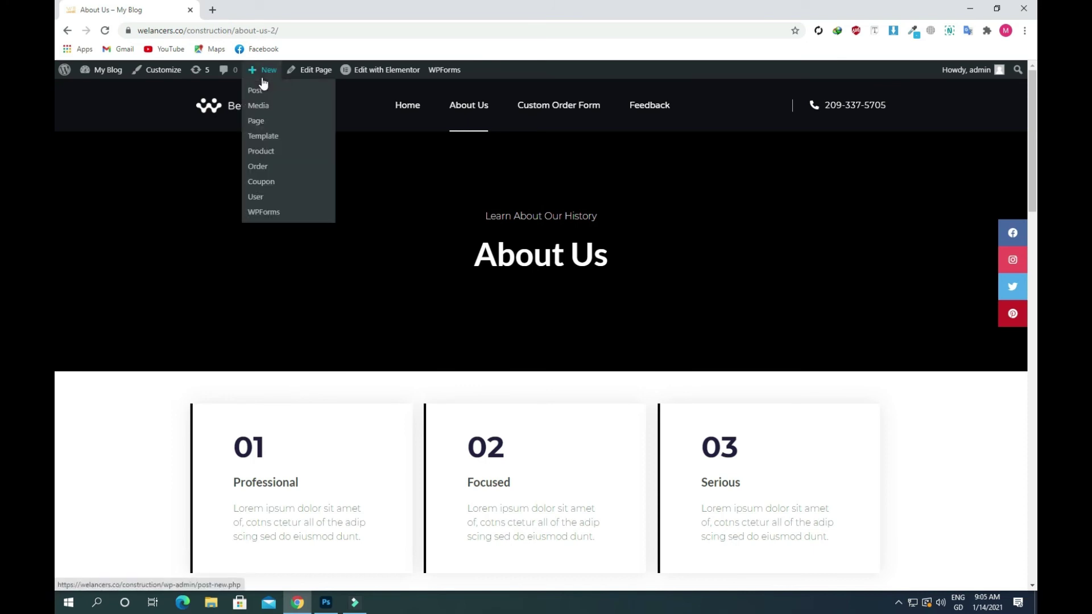
Create a new page titled 'Your Feedback'.
left_click(261, 121)
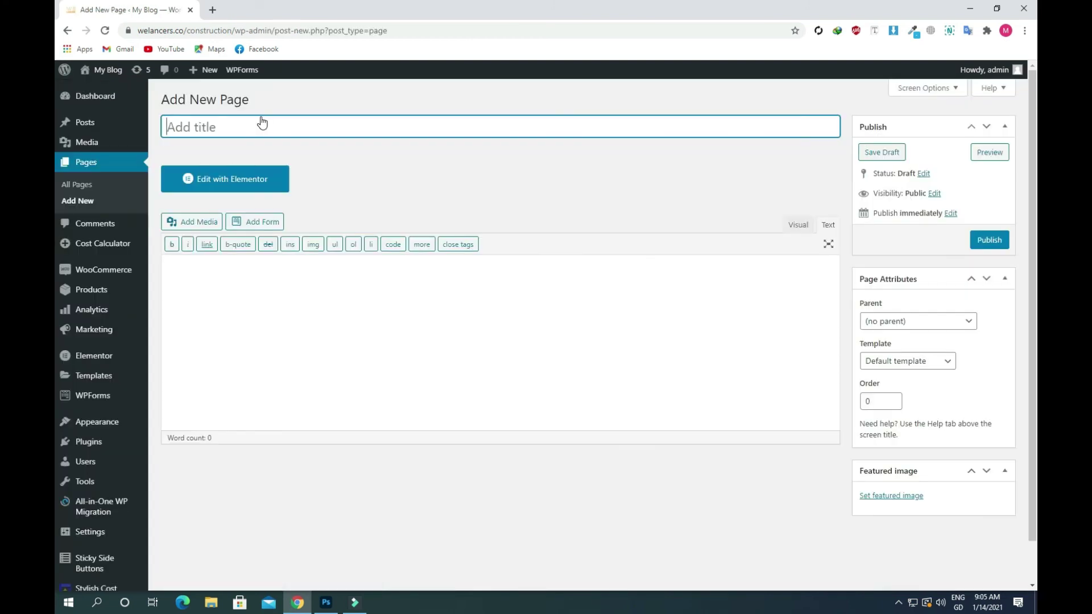
type("Your Feedback")
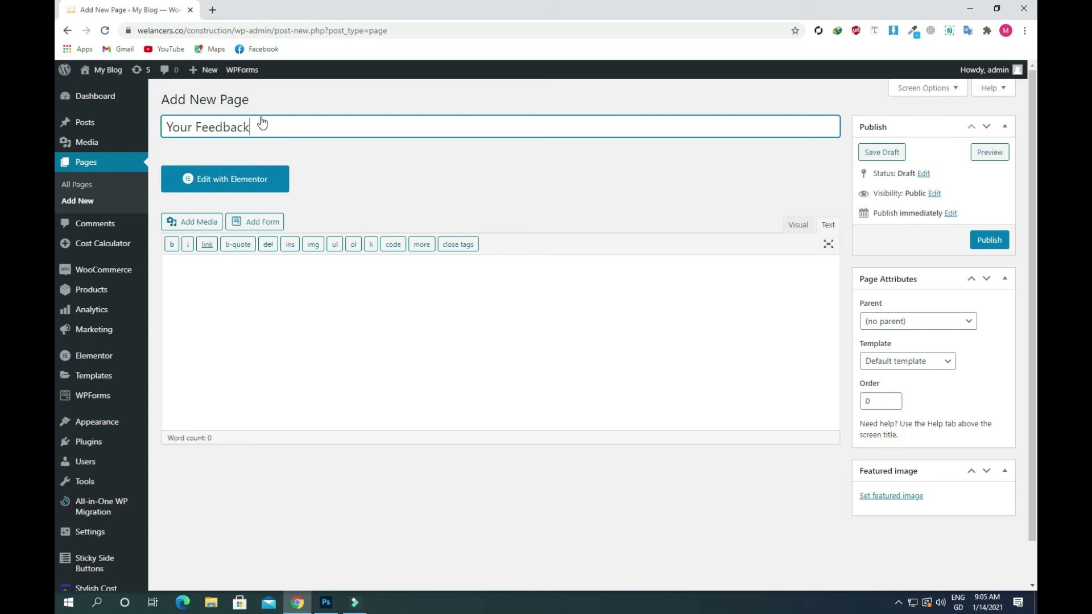
Insert the FeedBack Form with its name and description shown, then publish the page.
left_click(263, 222)
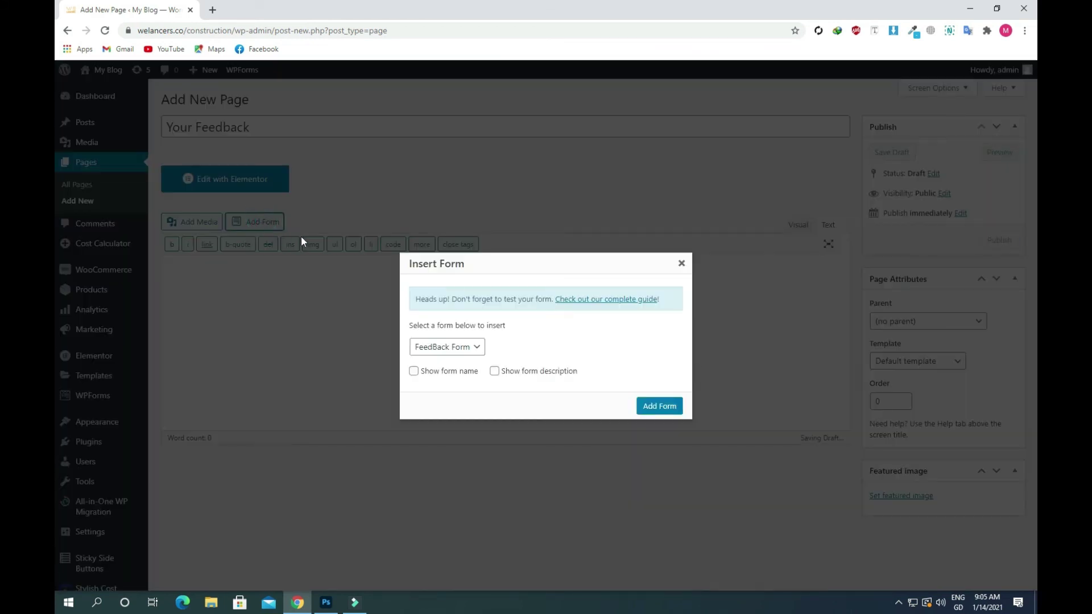
left_click(452, 348)
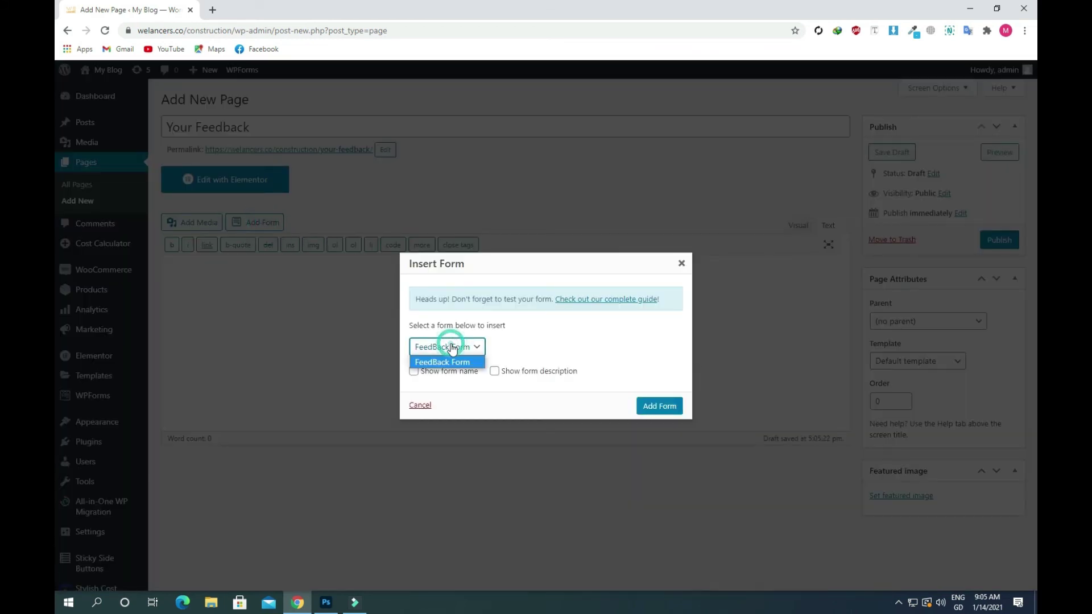
left_click(452, 348)
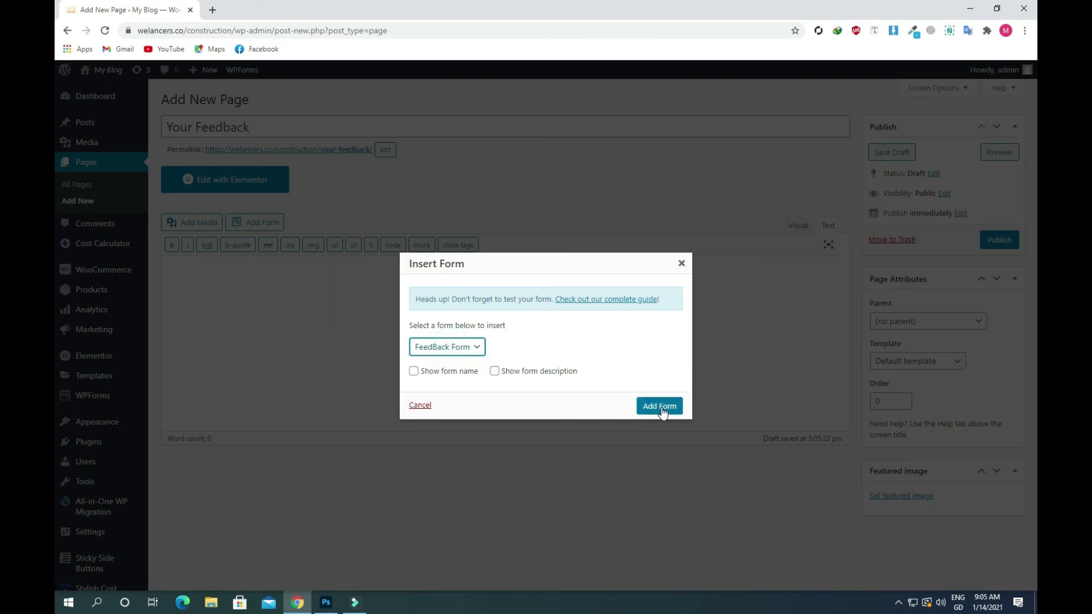
left_click(414, 371)
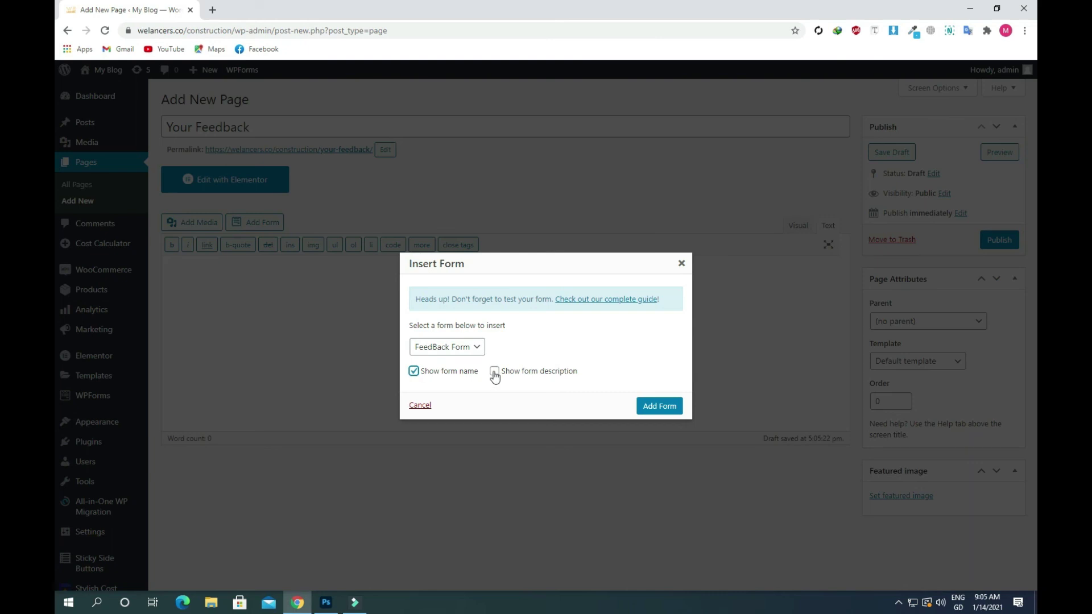
left_click(494, 373)
left_click(658, 406)
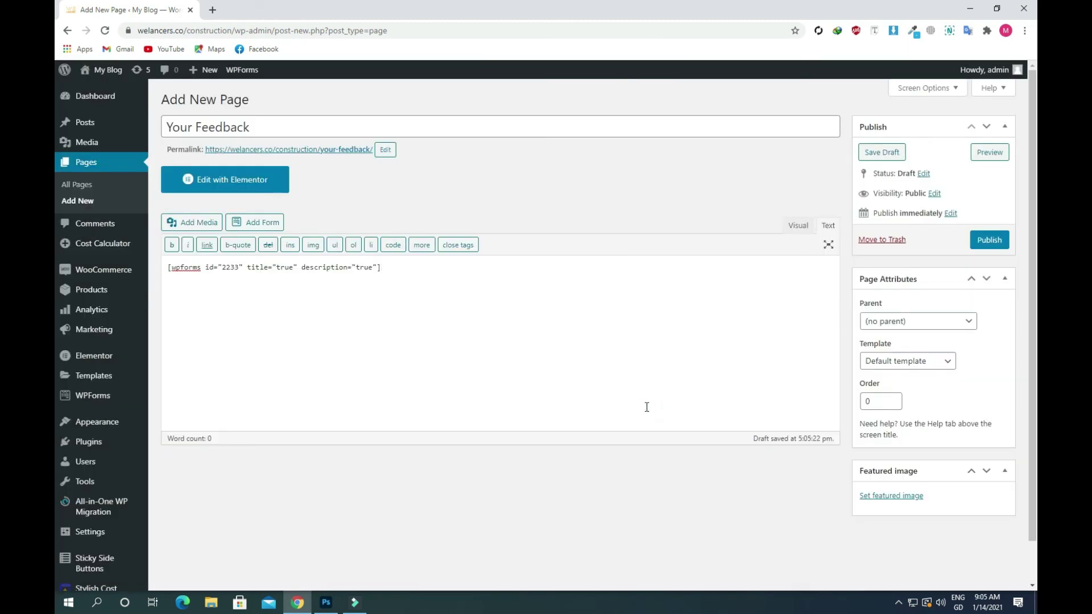
left_click(989, 244)
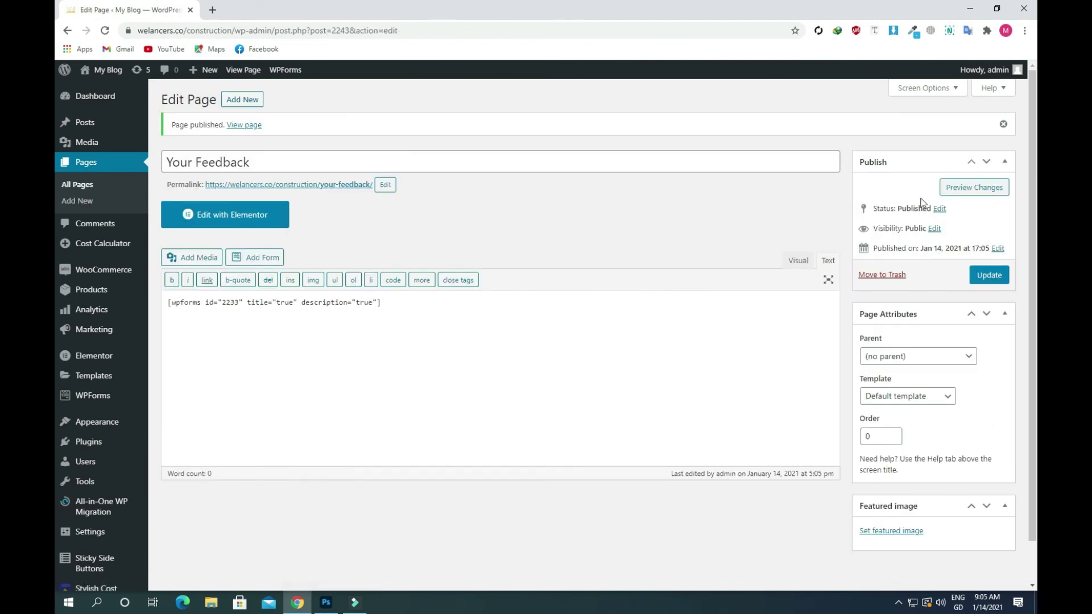
Preview the Your Feedback page to check its form, then go to the Feedback page.
left_click(950, 193)
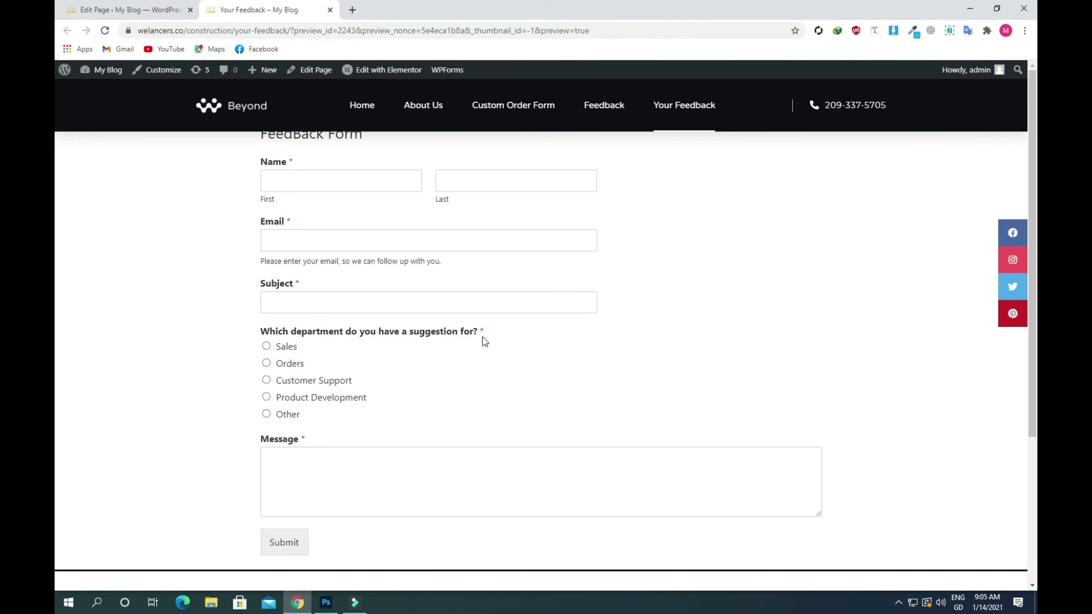
scroll(423, 325, "down", 4)
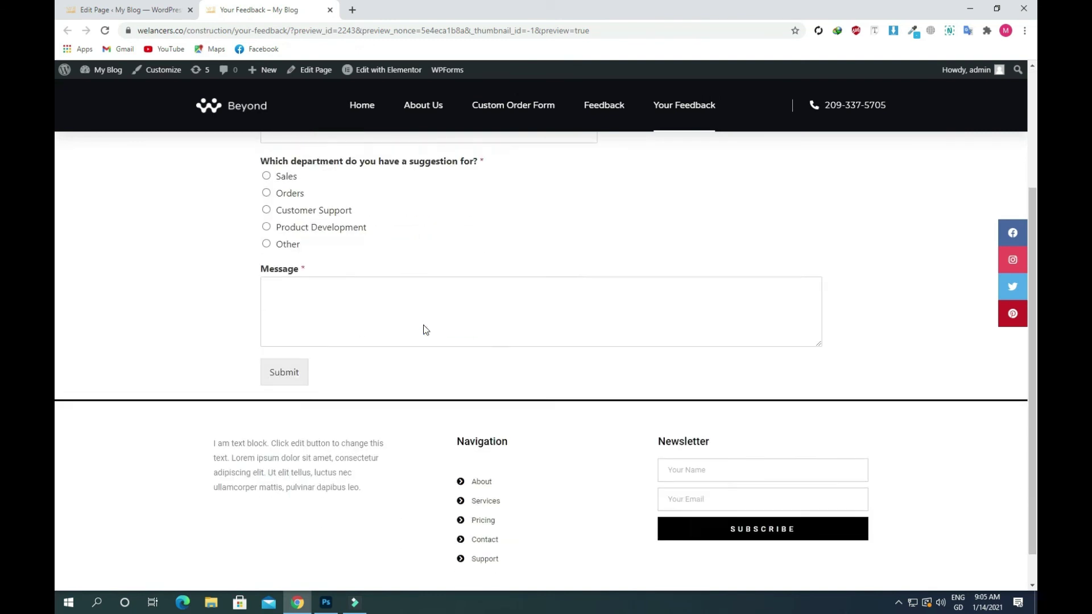
scroll(423, 325, "up", 4)
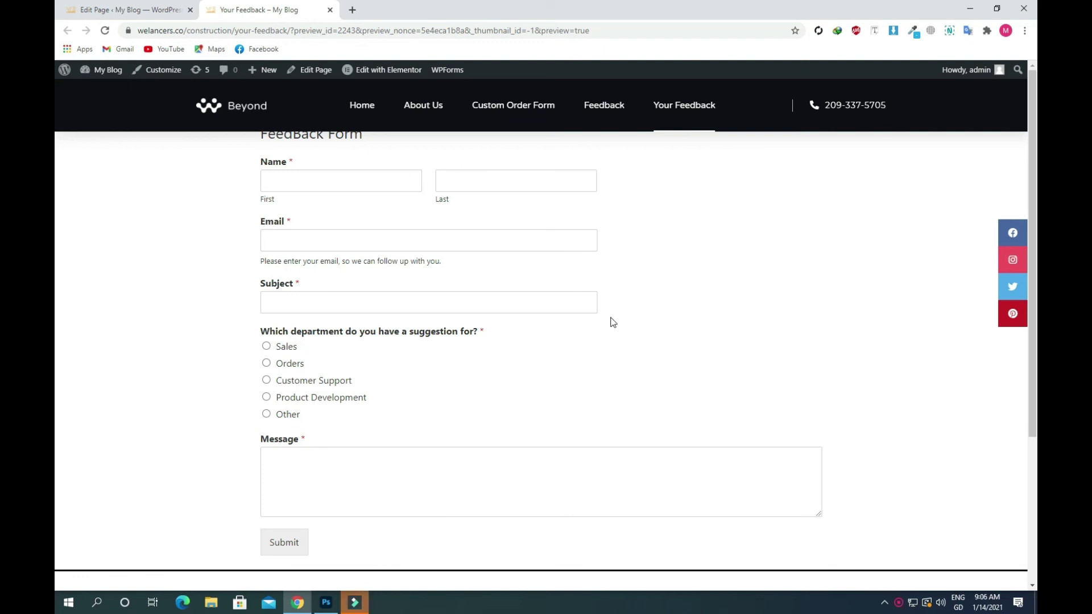
scroll(609, 320, "down", 3)
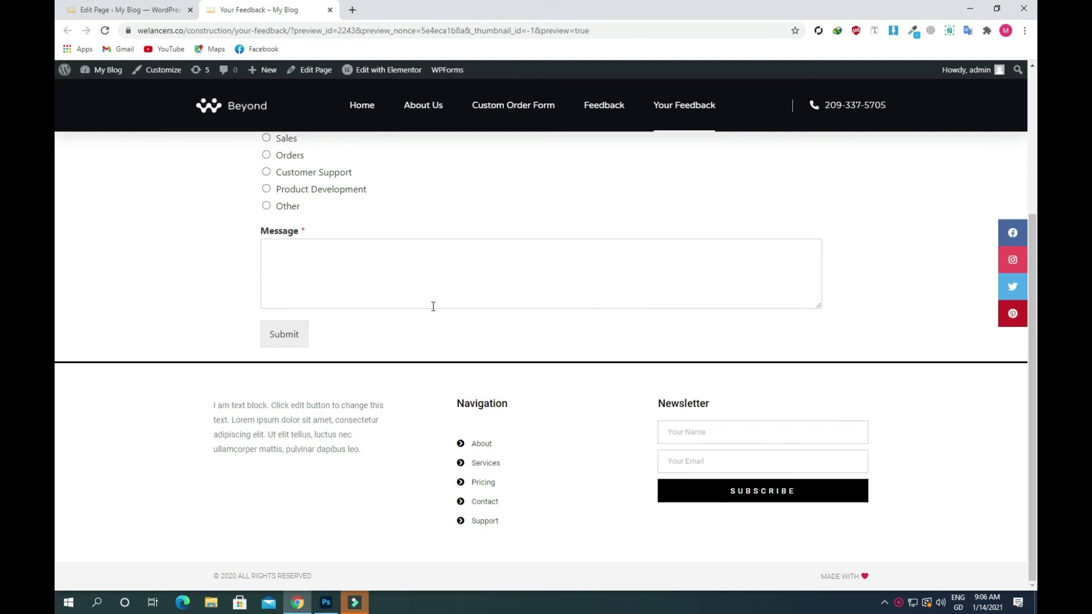
scroll(433, 307, "up", 3)
scroll(432, 306, "down", 3)
left_click(604, 105)
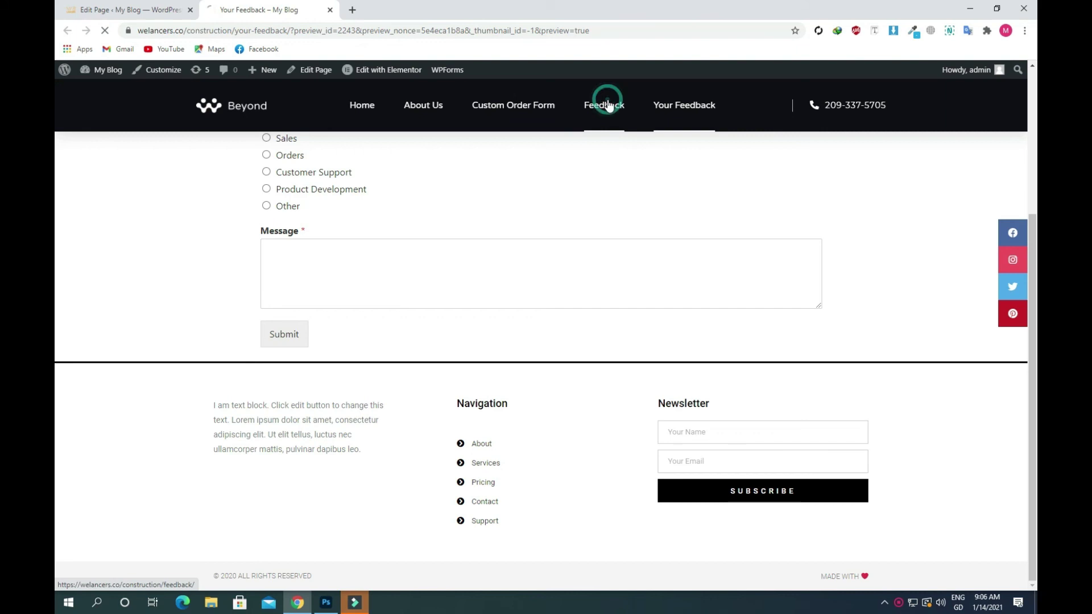